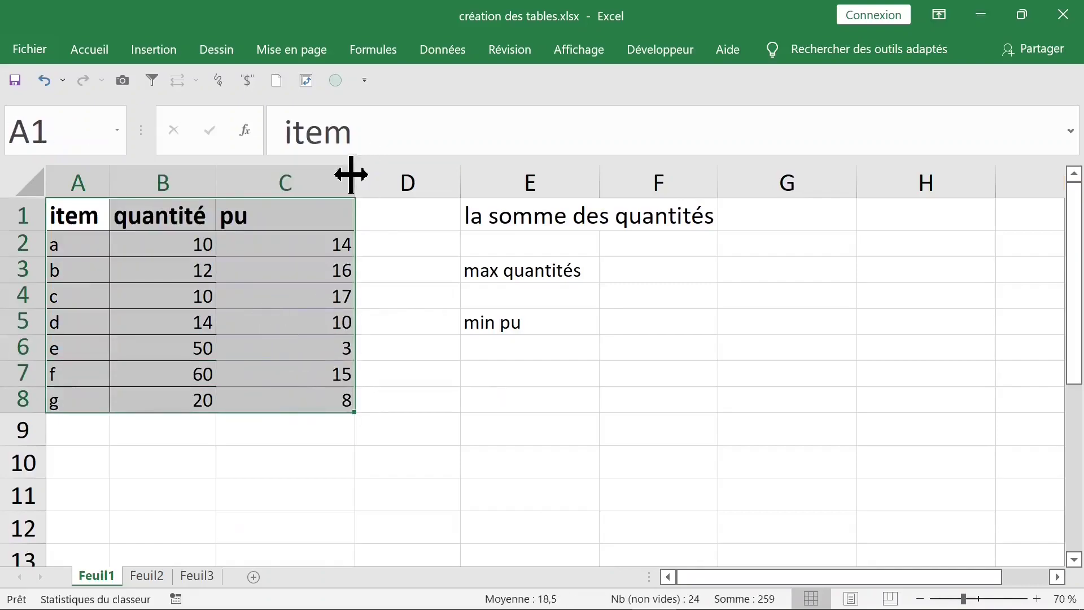
# Step: Select the data range A1:C8 and auto-fit column C (pu) to its short values
pyautogui.click(87, 242)
pyautogui.click(86, 219)
pyautogui.moveTo(85, 218); pyautogui.dragTo(290, 395)
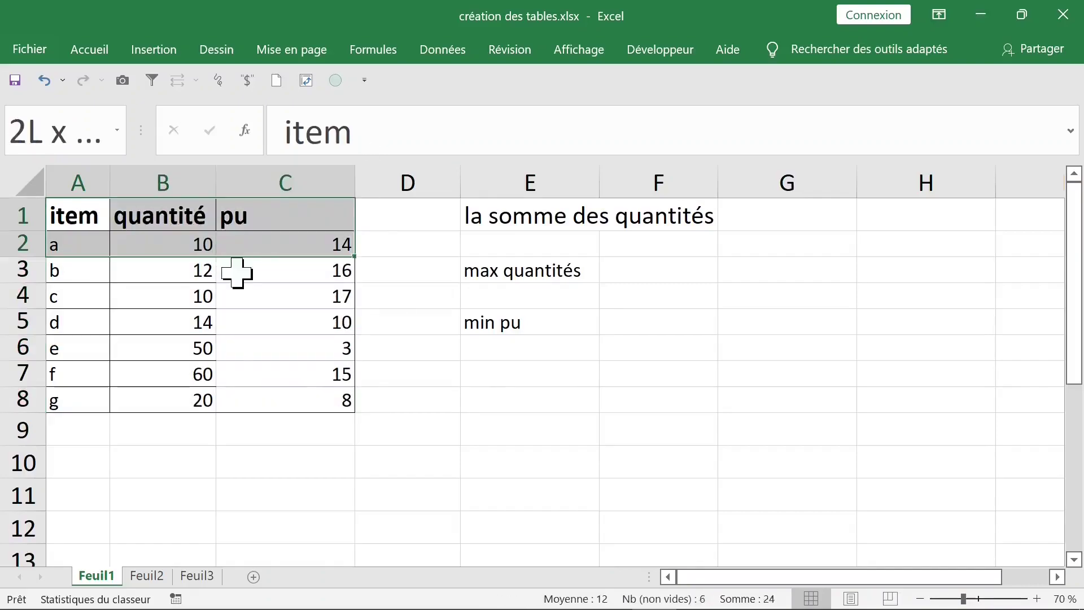
pyautogui.click(85, 241)
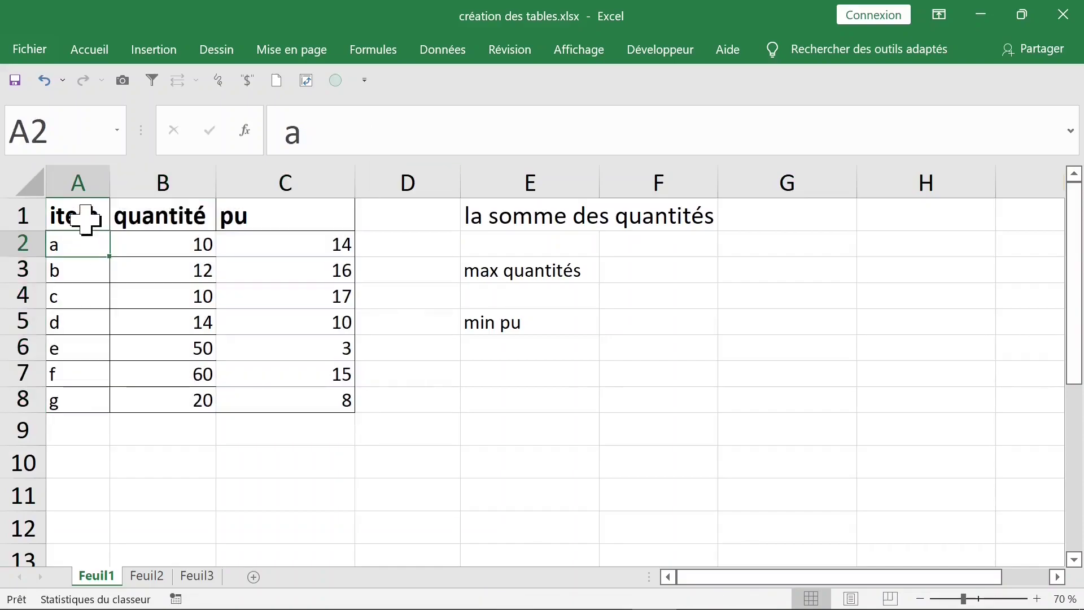
pyautogui.moveTo(89, 218); pyautogui.dragTo(290, 395)
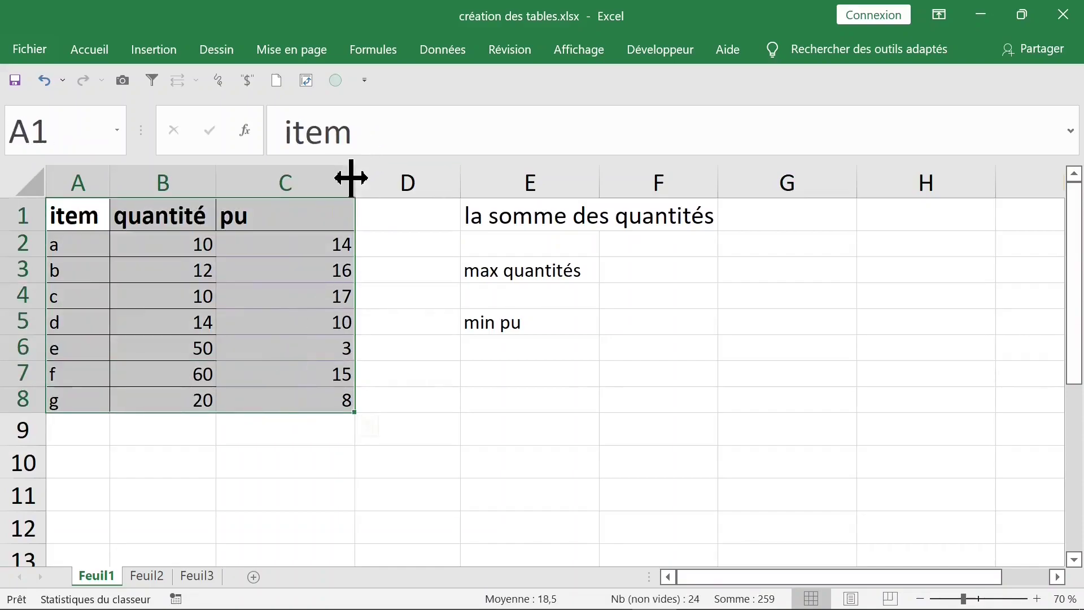
pyautogui.click(85, 237)
pyautogui.moveTo(87, 217)
pyautogui.mouseDown()
pyautogui.moveTo(143, 219)
pyautogui.moveTo(290, 392)
pyautogui.mouseUp()
pyautogui.click(85, 236)
pyautogui.moveTo(87, 218); pyautogui.dragTo(290, 395)
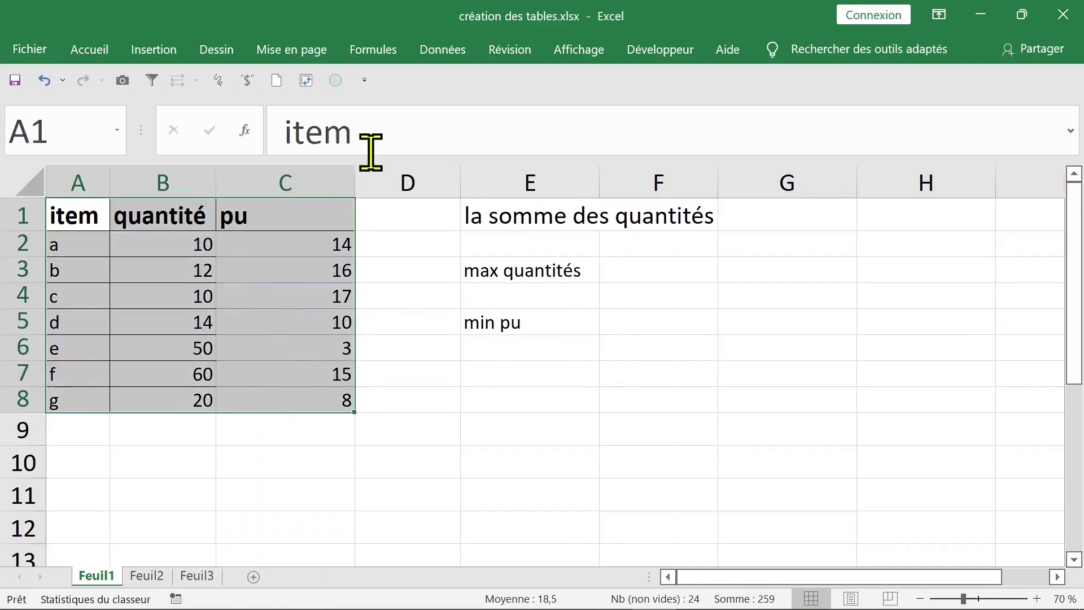
pyautogui.doubleClick(354, 175)
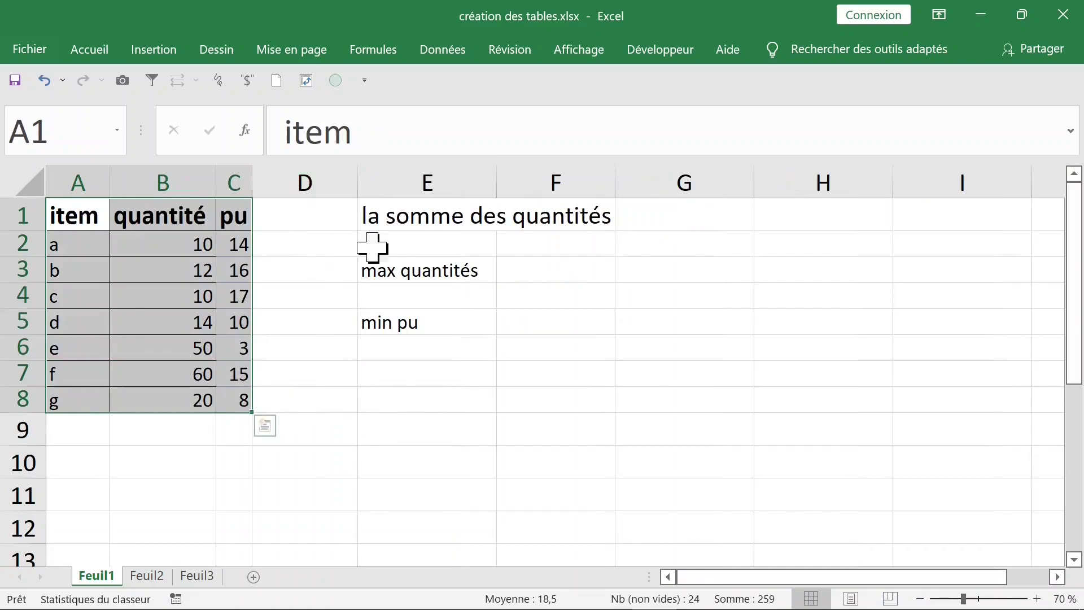
# Step: Enter =SOMME(B2:B8) in G1 to total the quantités, giving 176
pyautogui.click(693, 217)
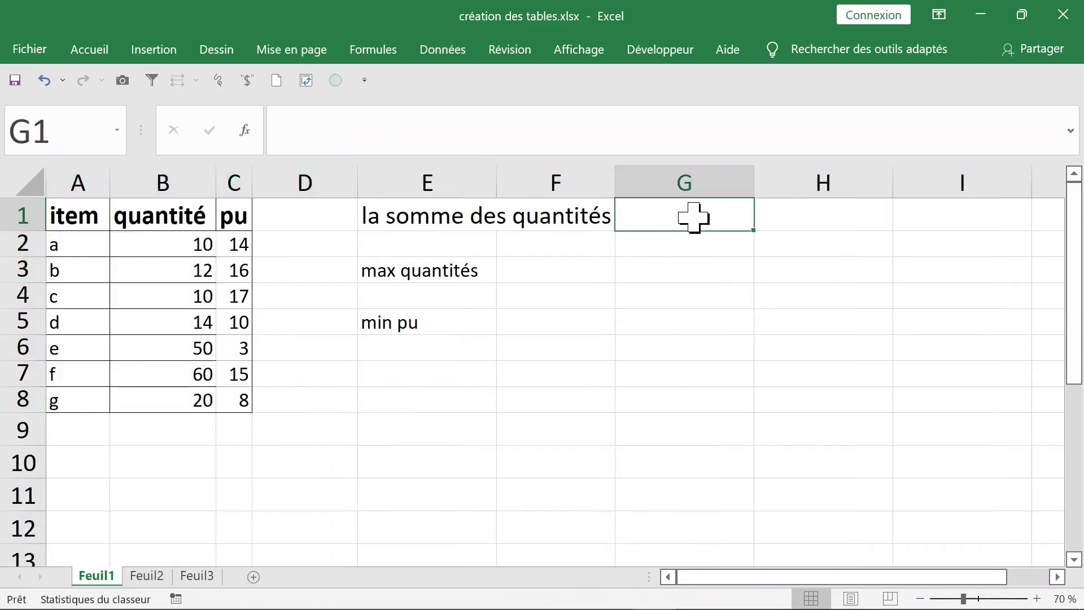
pyautogui.write('=s')
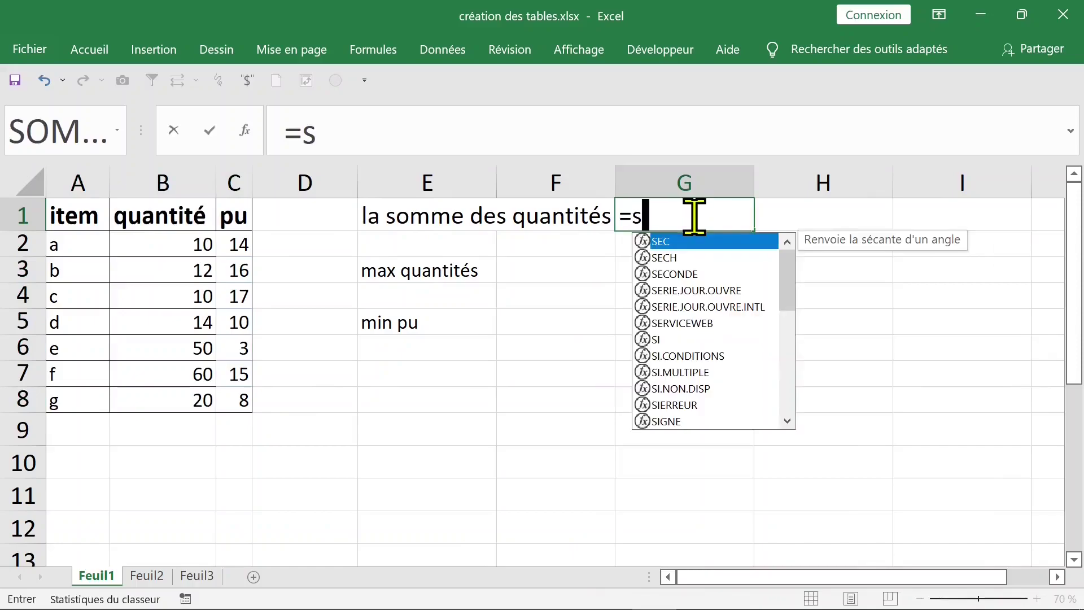
pyautogui.write('omme')
pyautogui.press('Tab')
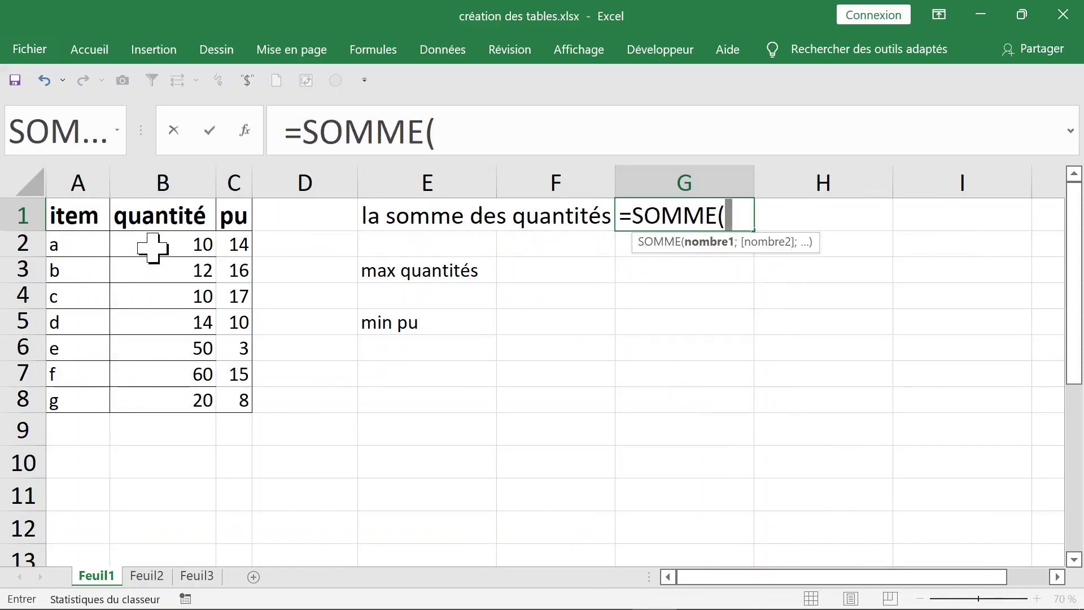
pyautogui.moveTo(153, 246); pyautogui.dragTo(169, 400)
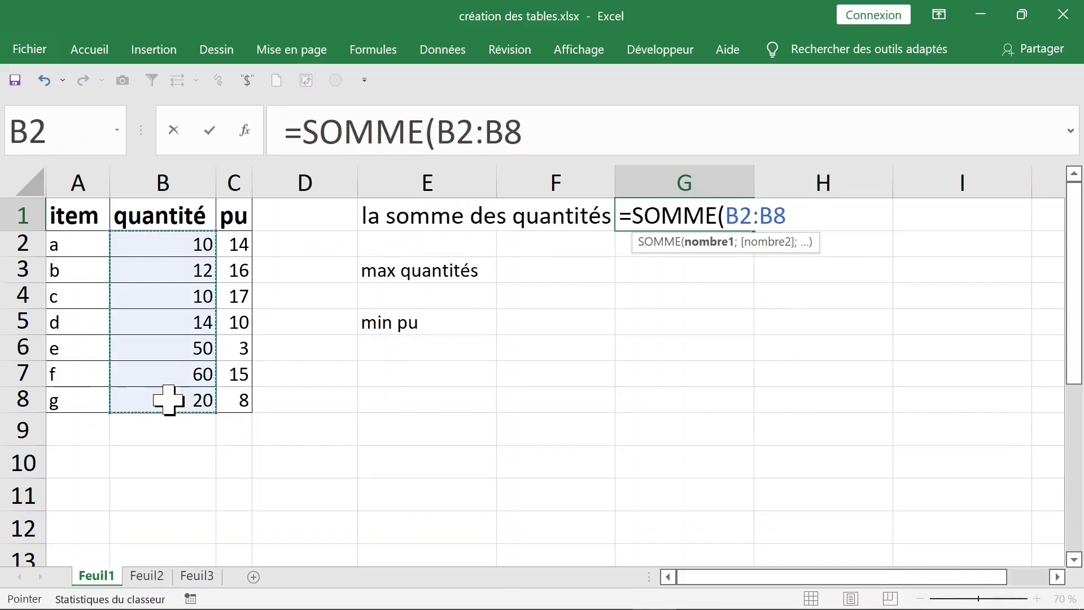
pyautogui.press('Return')
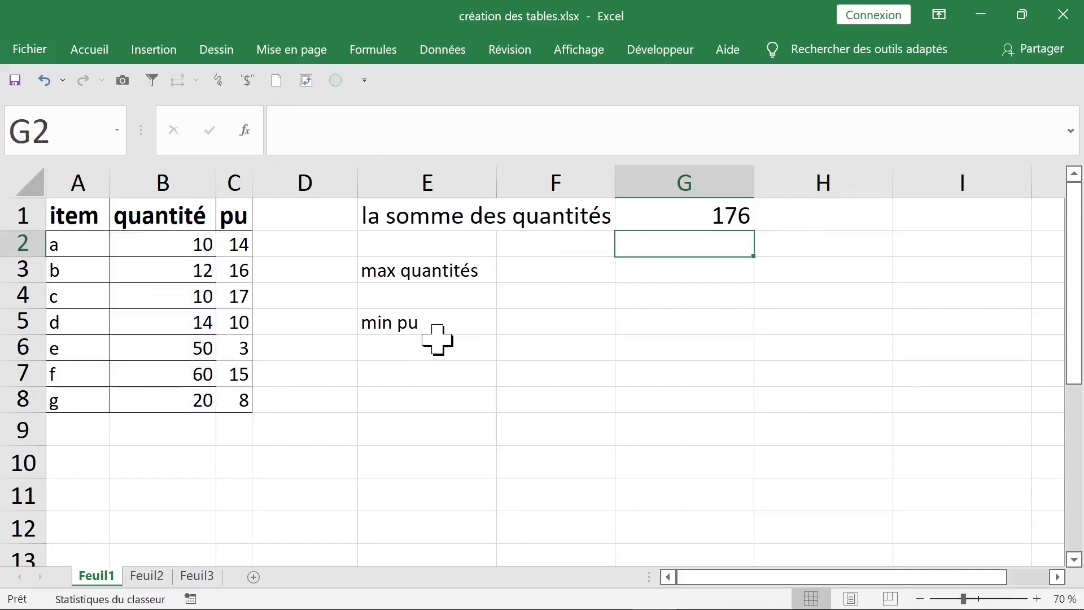
# Step: Type the label 'somme pu' in E2, then delete it again
pyautogui.click(446, 243)
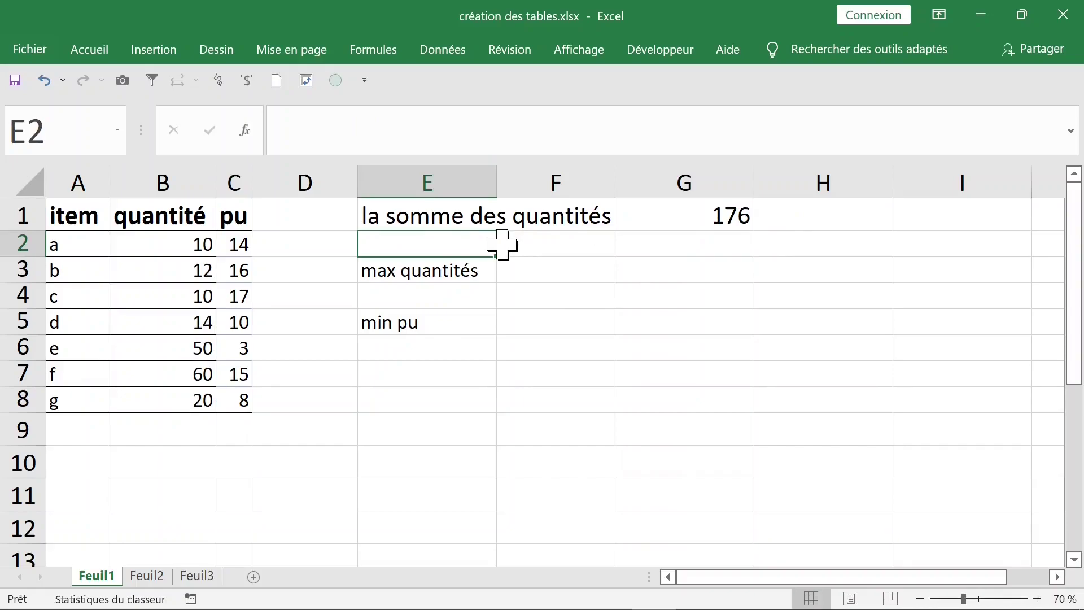
pyautogui.write('somme pu')
pyautogui.click(670, 250)
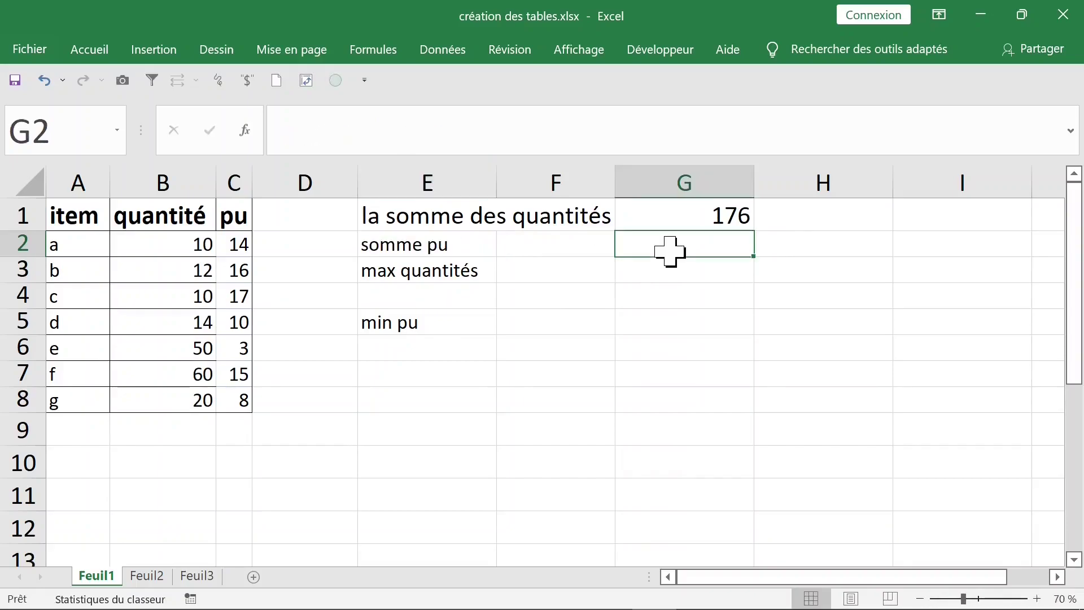
pyautogui.click(387, 242)
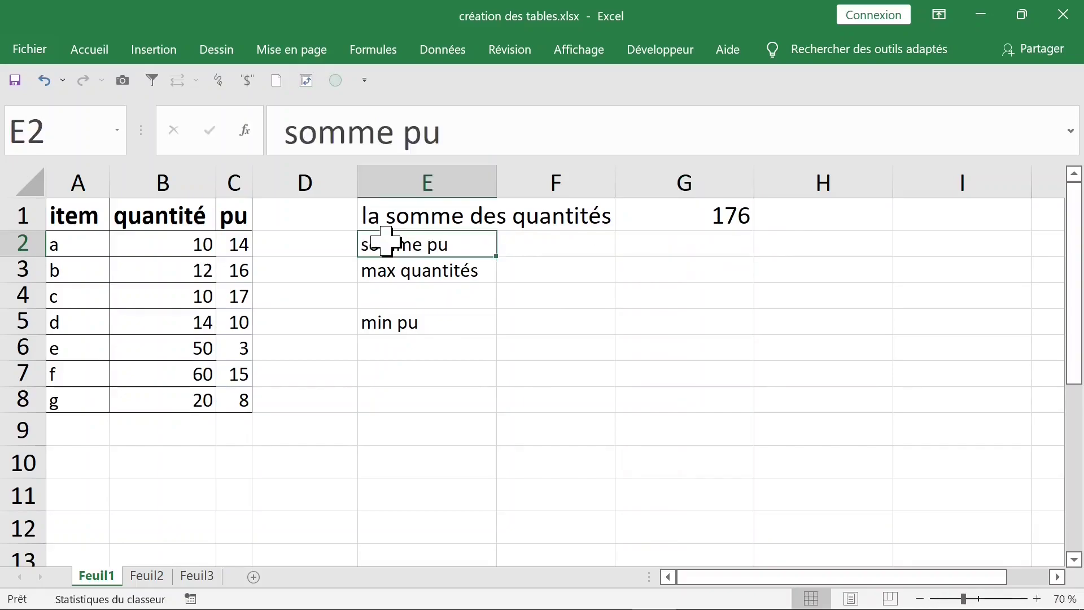
pyautogui.press('Delete')
pyautogui.click(667, 270)
# Step: Add a test row 9 with 'un autre item' and quantity 1560, then undo both entries
pyautogui.click(78, 429)
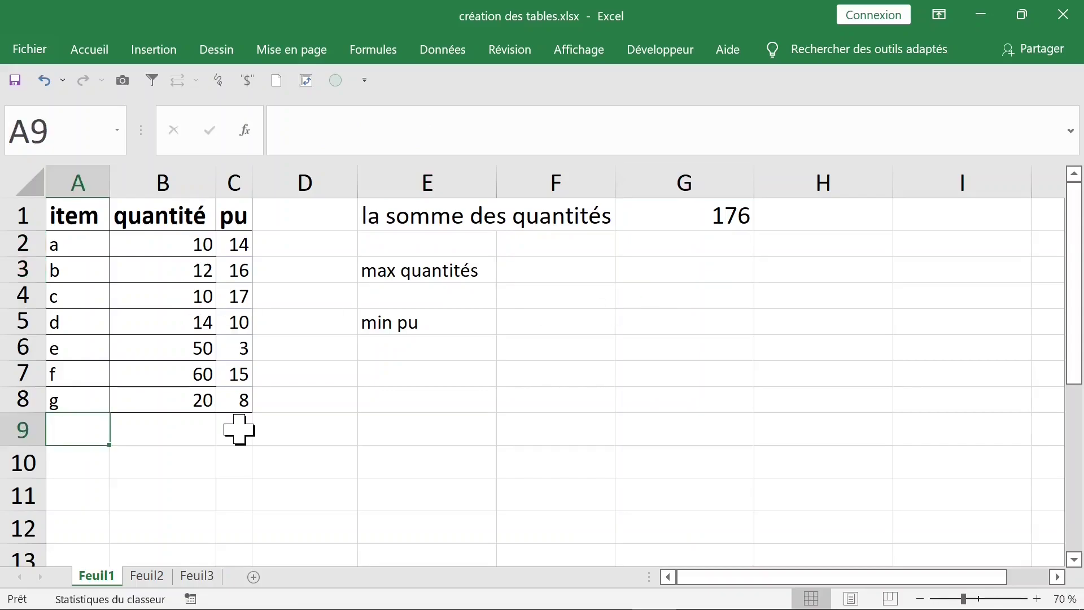
pyautogui.write('un autre item')
pyautogui.press('Tab')
pyautogui.write('15')
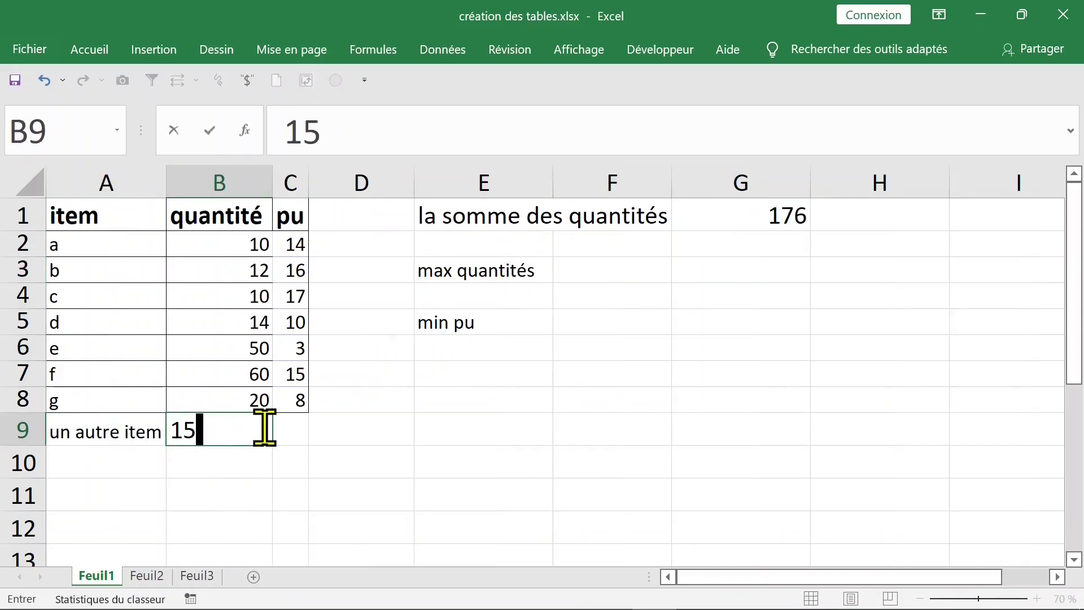
pyautogui.write('60')
pyautogui.press('Return')
pyautogui.click(263, 430)
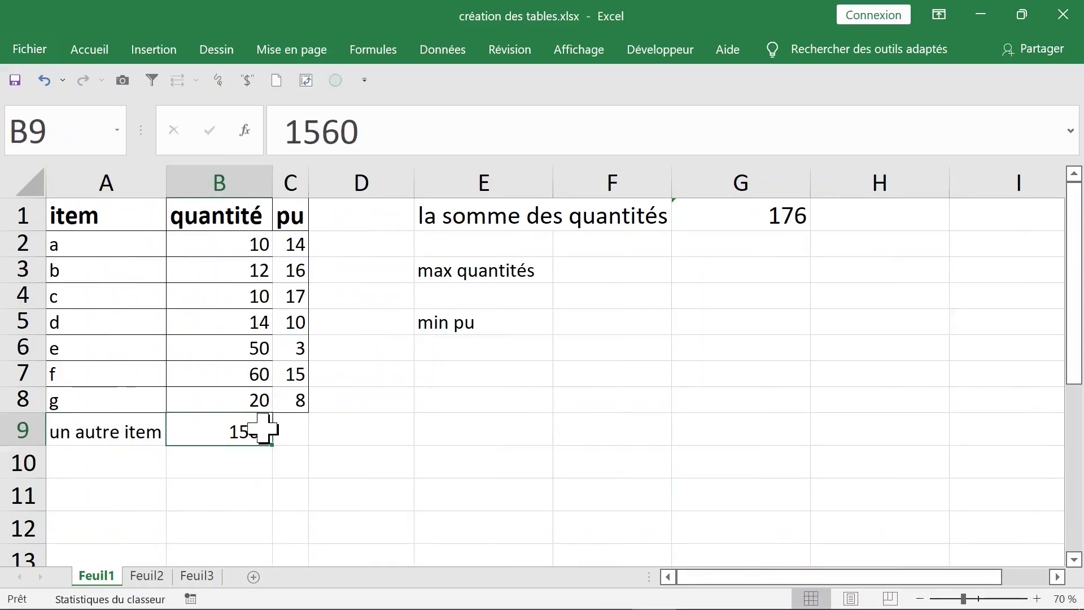
pyautogui.click(400, 436)
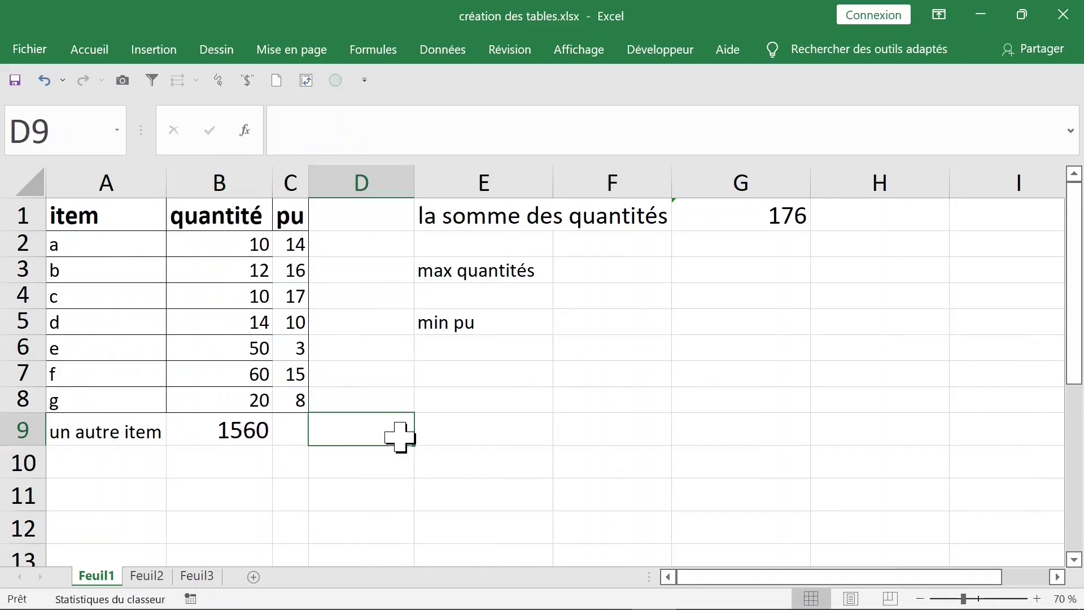
pyautogui.hotkey('ctrl', 'z')
pyautogui.hotkey('ctrl', 'z')
pyautogui.hotkey('ctrl', 'z')
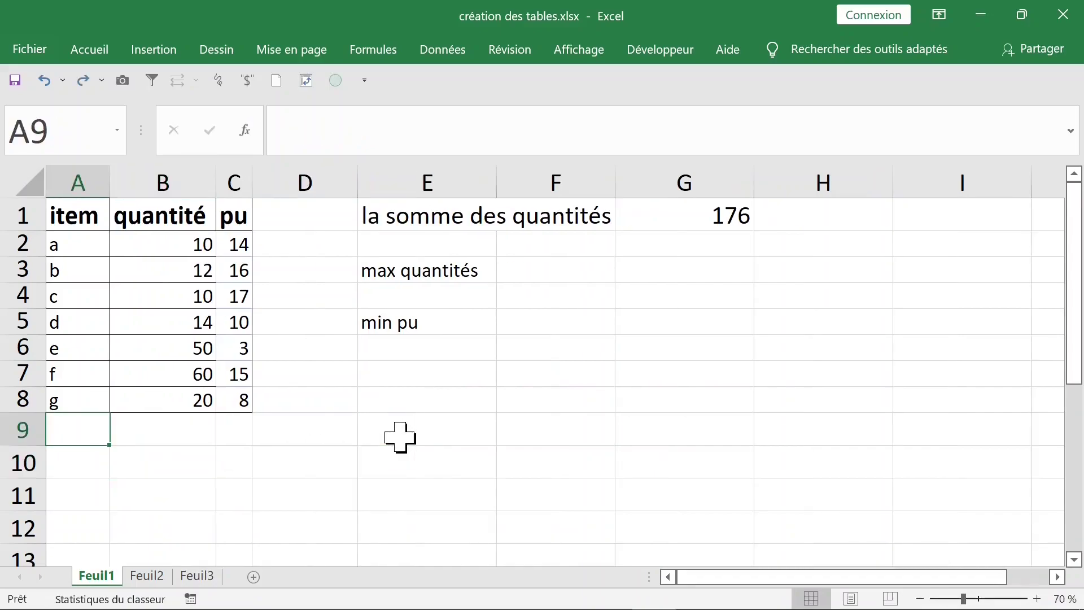
pyautogui.hotkey('ctrl', 'z')
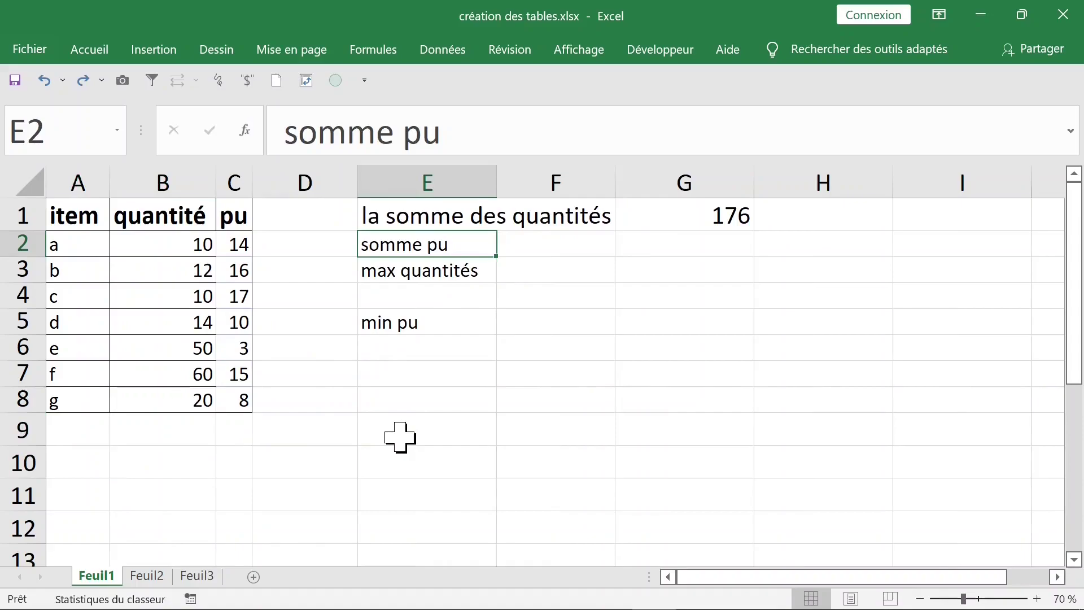
# Step: Clear the SOMME formula from G1 and select cell B4 in the data
pyautogui.press('Delete')
pyautogui.click(683, 226)
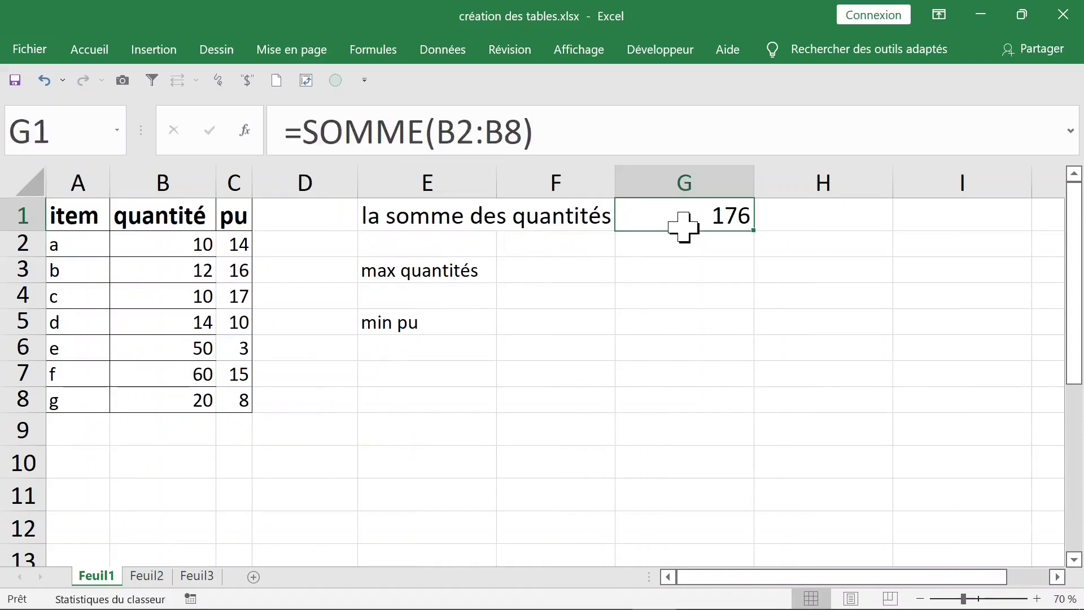
pyautogui.press('Delete')
pyautogui.click(432, 321)
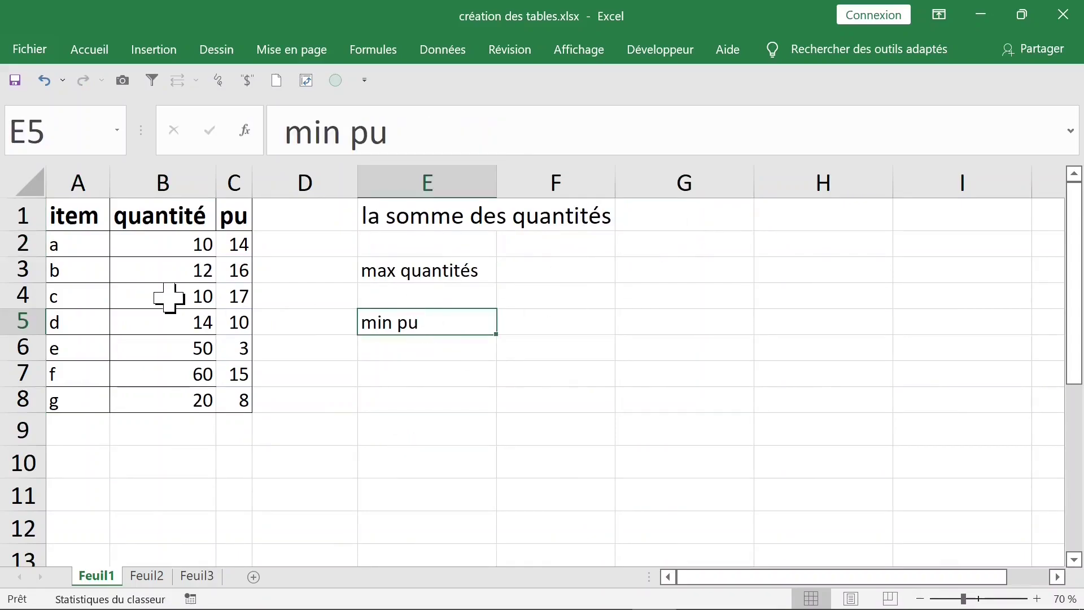
pyautogui.click(178, 290)
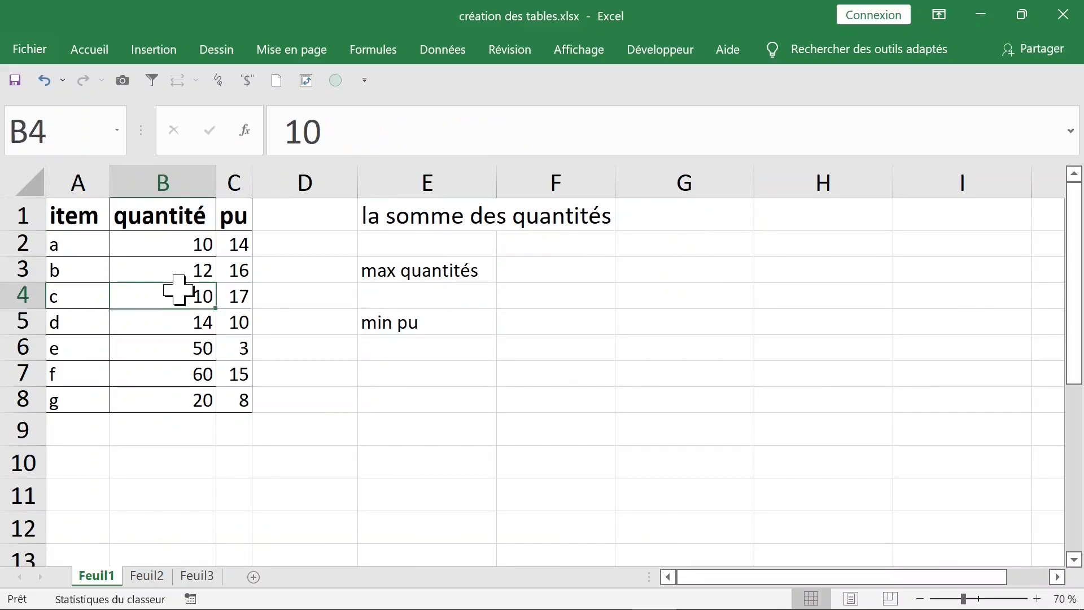
# Step: Insert a table with headers over A1:C8, then deselect it
pyautogui.click(161, 50)
pyautogui.click(50, 135)
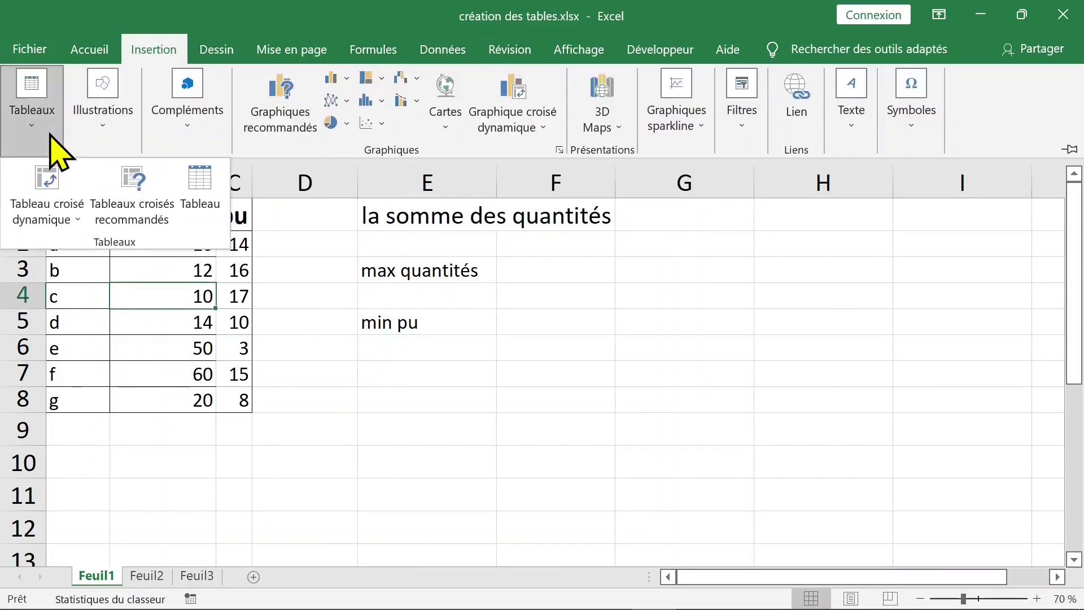
pyautogui.click(206, 192)
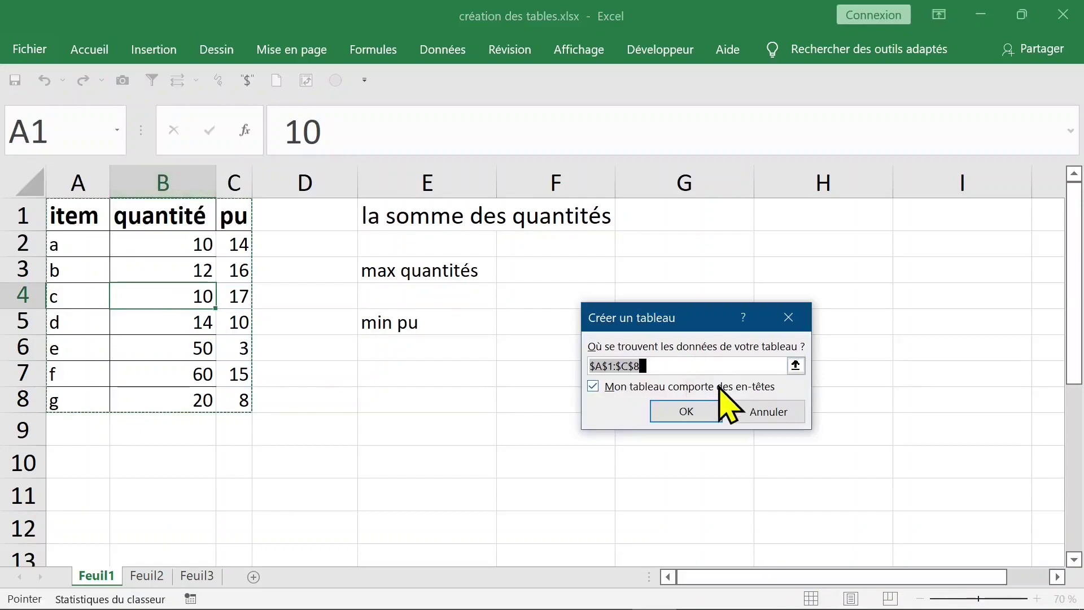
pyautogui.click(689, 411)
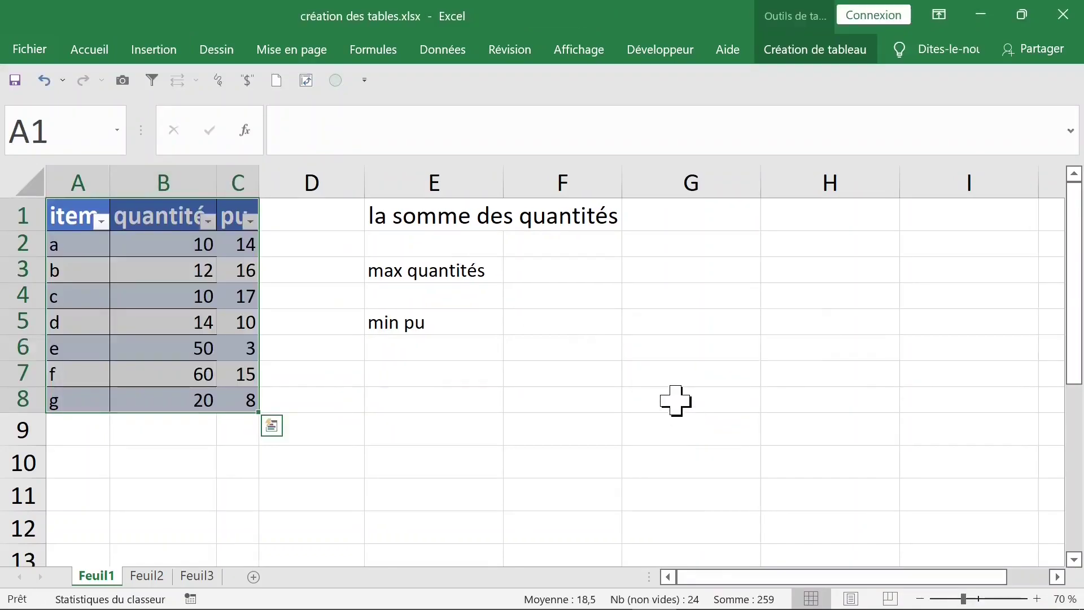
pyautogui.click(354, 302)
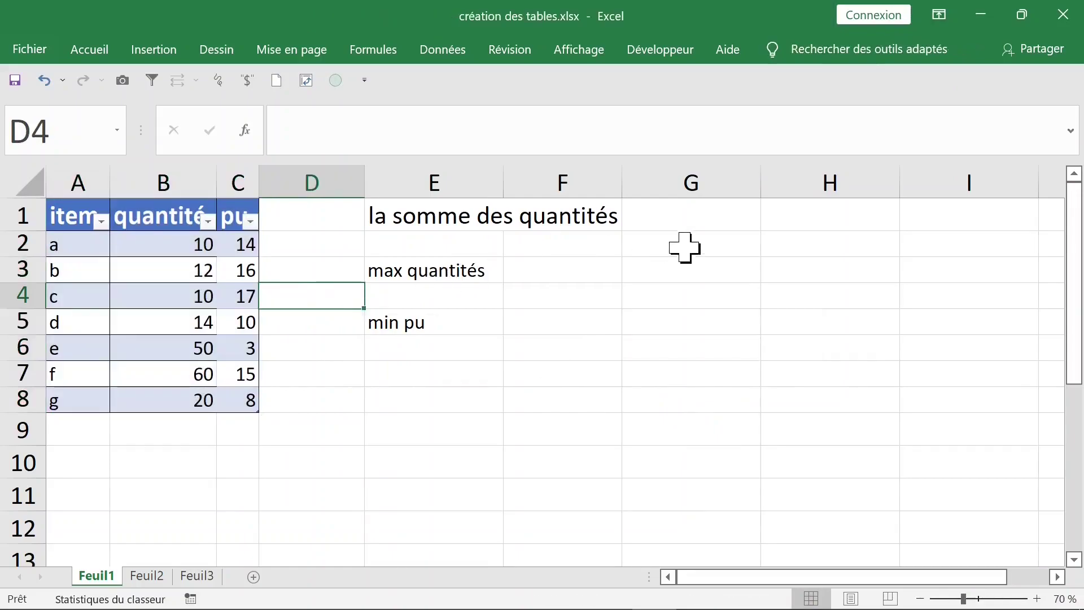
# Step: Enter =SOMME(Tableau2[quantité]) in G1 using the table's quantité column reference
pyautogui.click(680, 221)
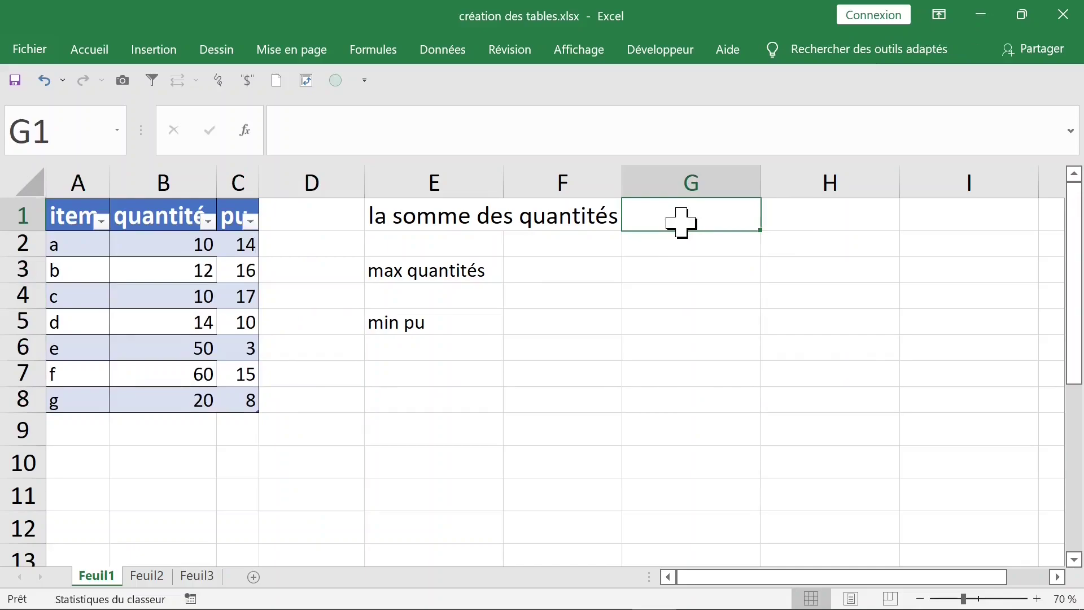
pyautogui.write('=somm')
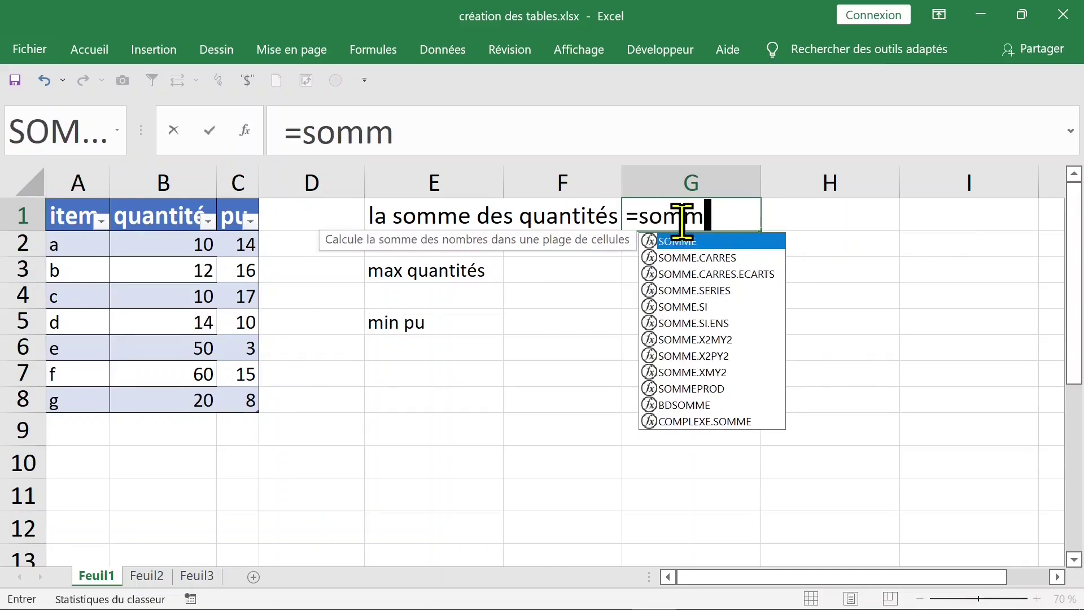
pyautogui.write('e')
pyautogui.press('Tab')
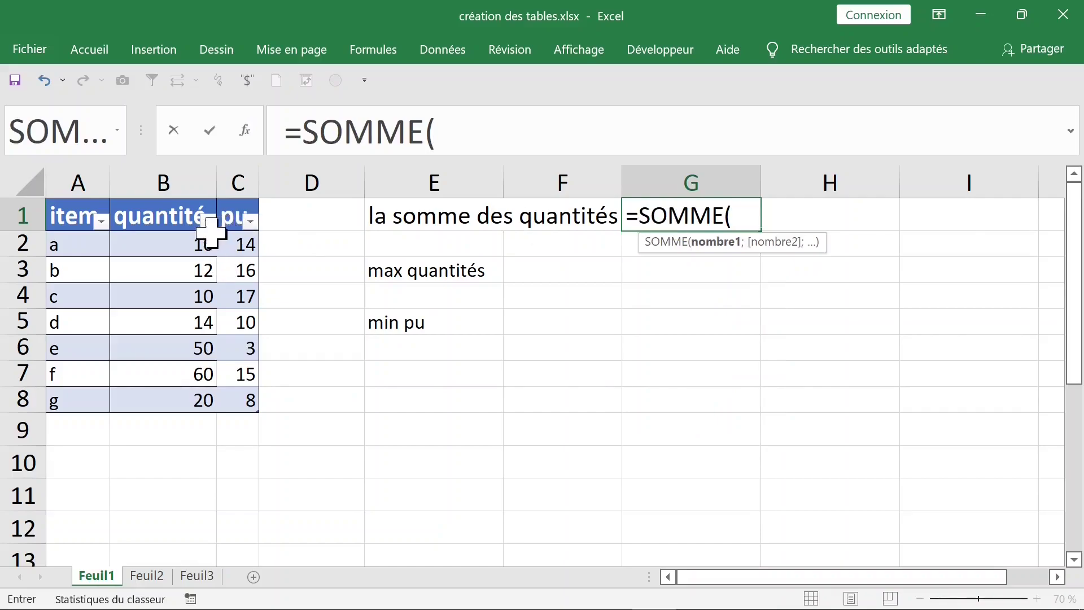
pyautogui.click(165, 182)
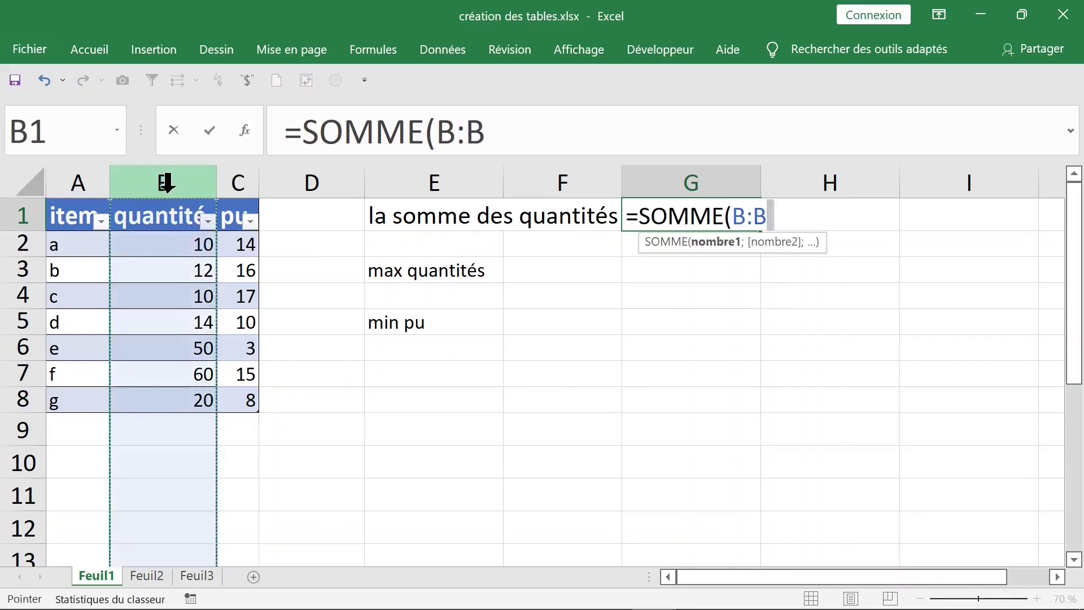
pyautogui.click(161, 211)
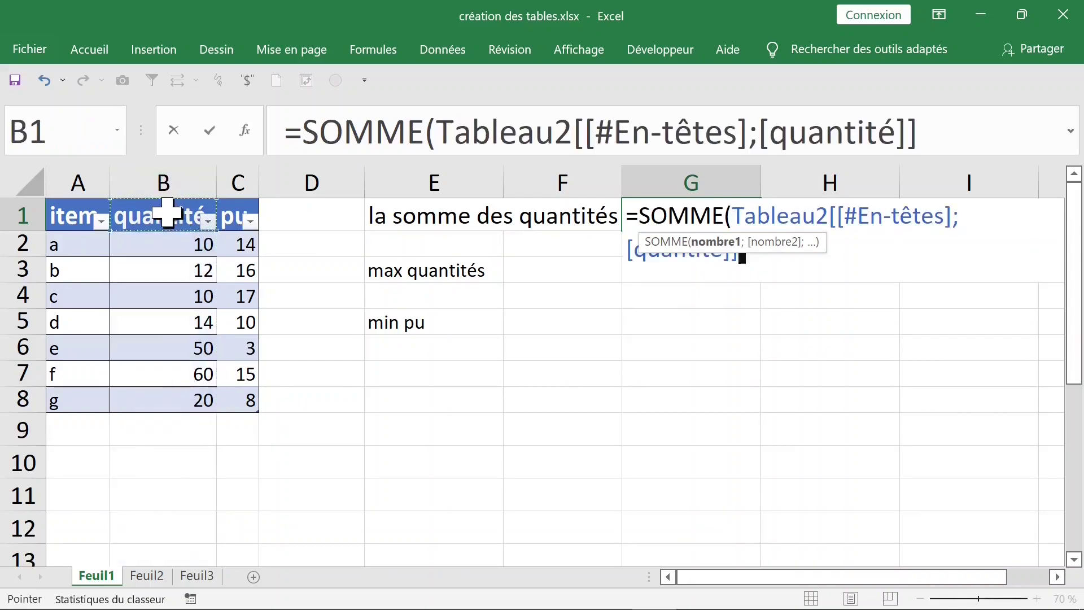
pyautogui.click(167, 202)
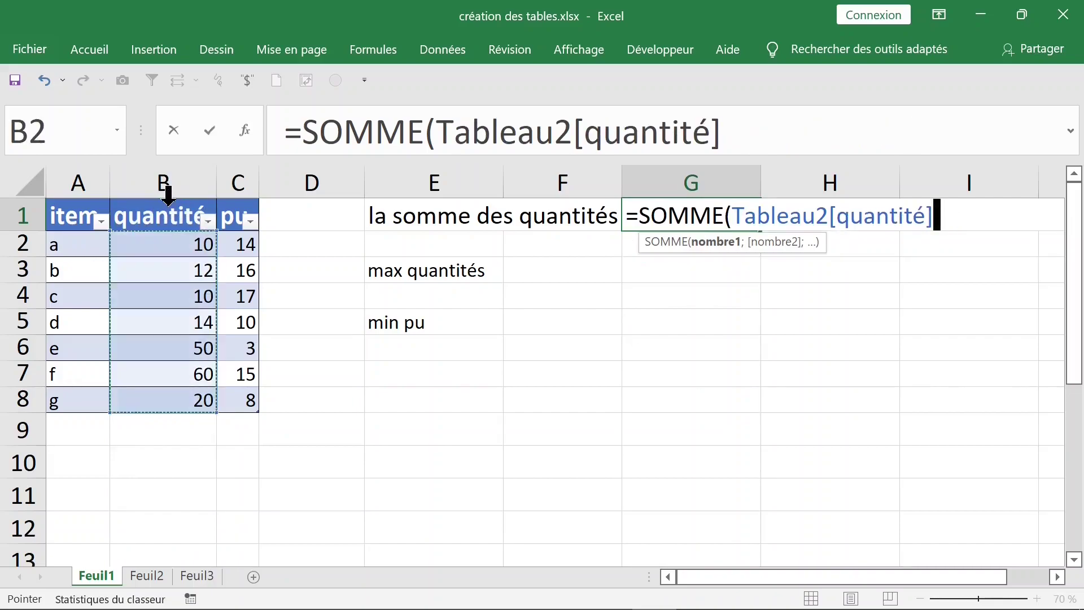
pyautogui.press('Return')
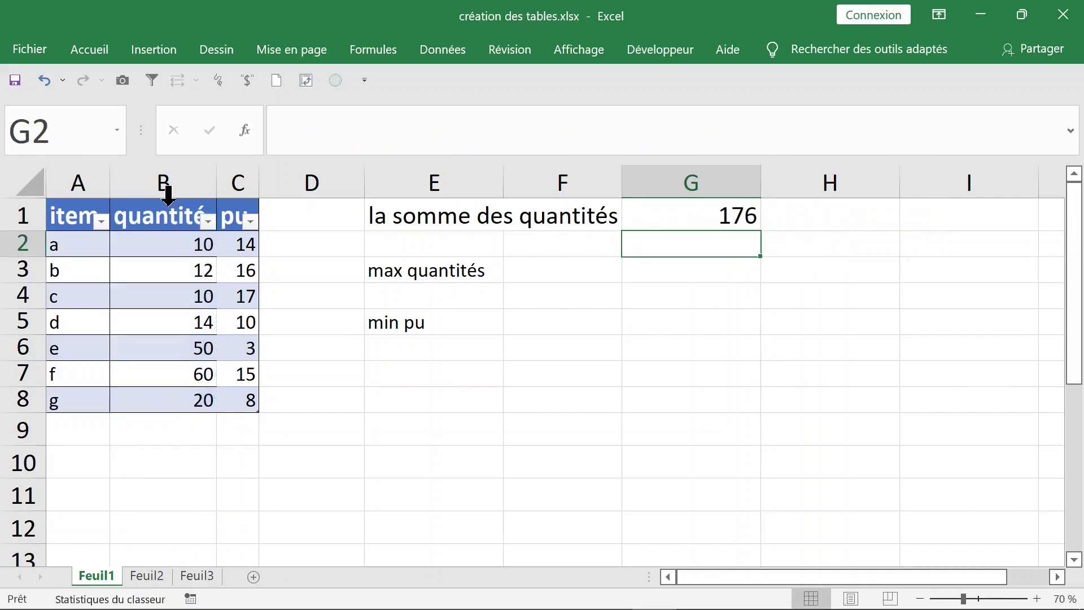
# Step: Add row 9 with item A and quantité 1000, and confirm G1's sum becomes 1176
pyautogui.click(78, 429)
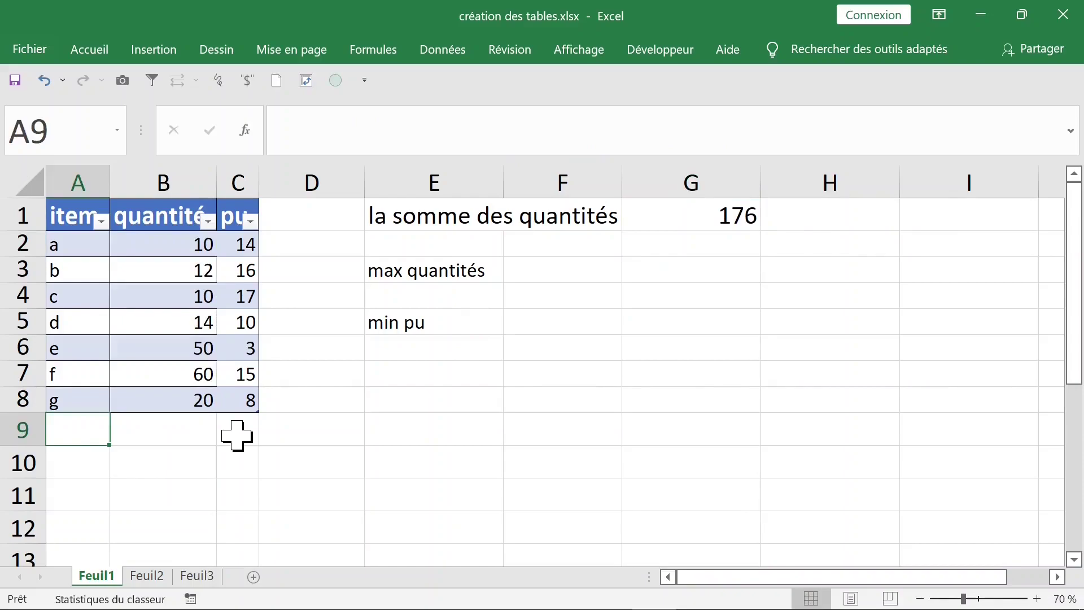
pyautogui.write('autre')
pyautogui.press('BackSpace')
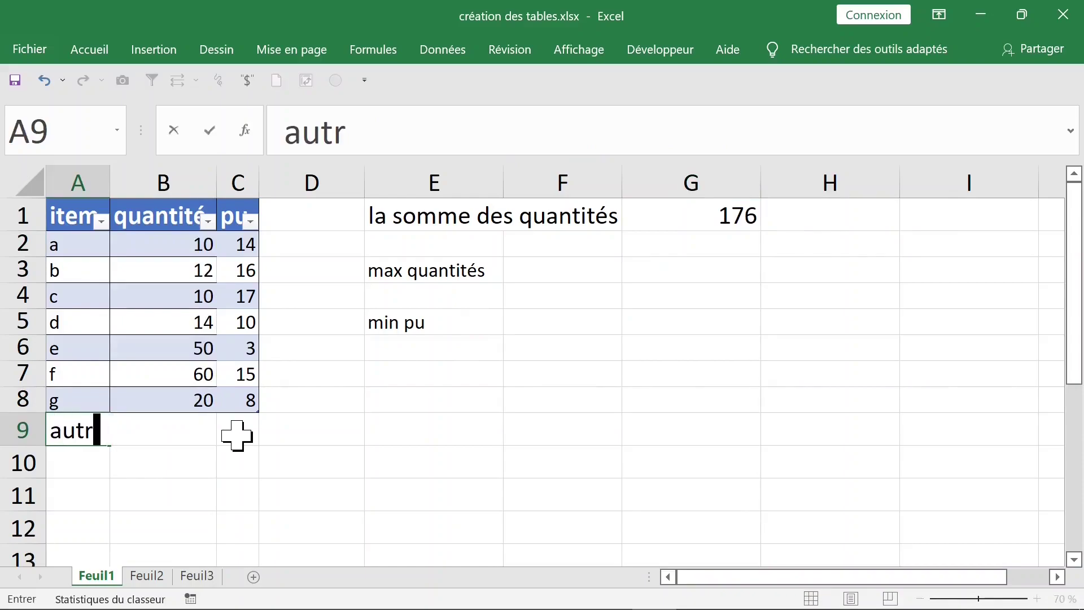
pyautogui.press('BackSpace')
pyautogui.press('BackSpace')
pyautogui.press('BackSpace')
pyautogui.press('BackSpace')
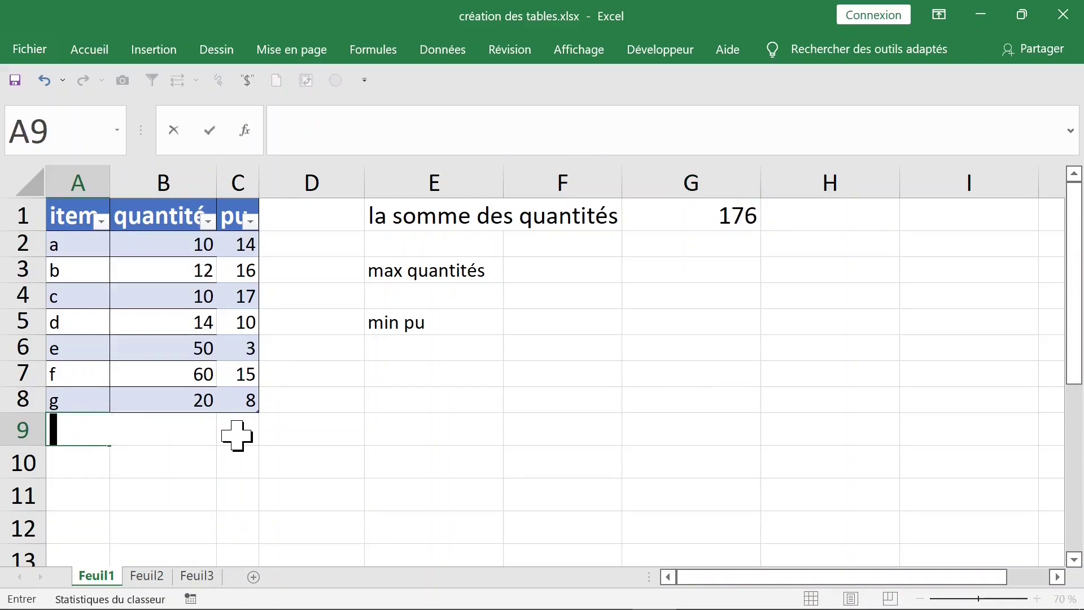
pyautogui.write('A')
pyautogui.press('Return')
pyautogui.click(182, 431)
pyautogui.write('10')
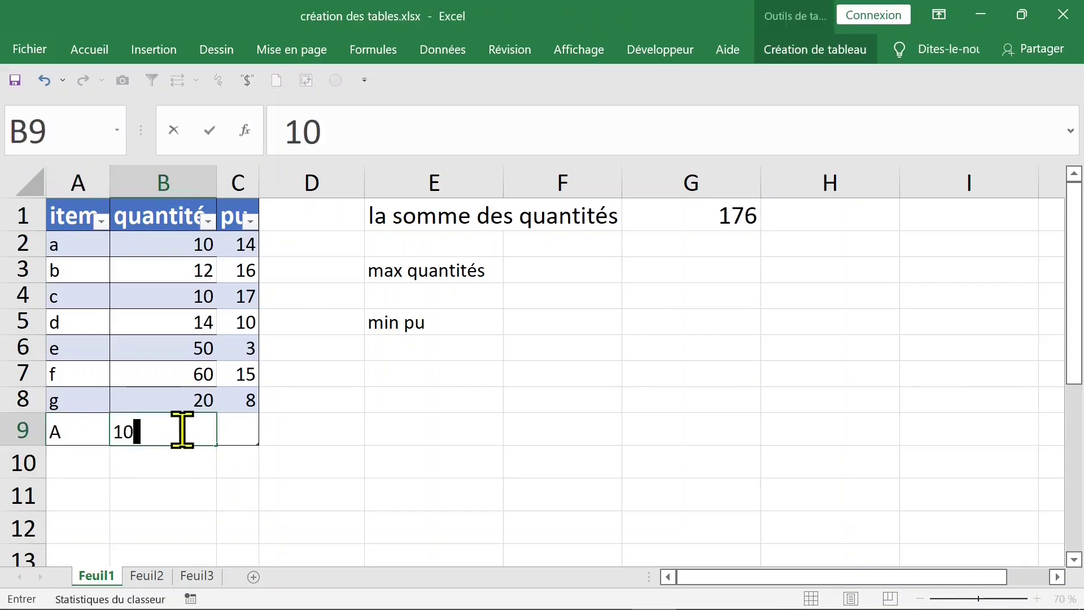
pyautogui.write('00')
pyautogui.click(726, 216)
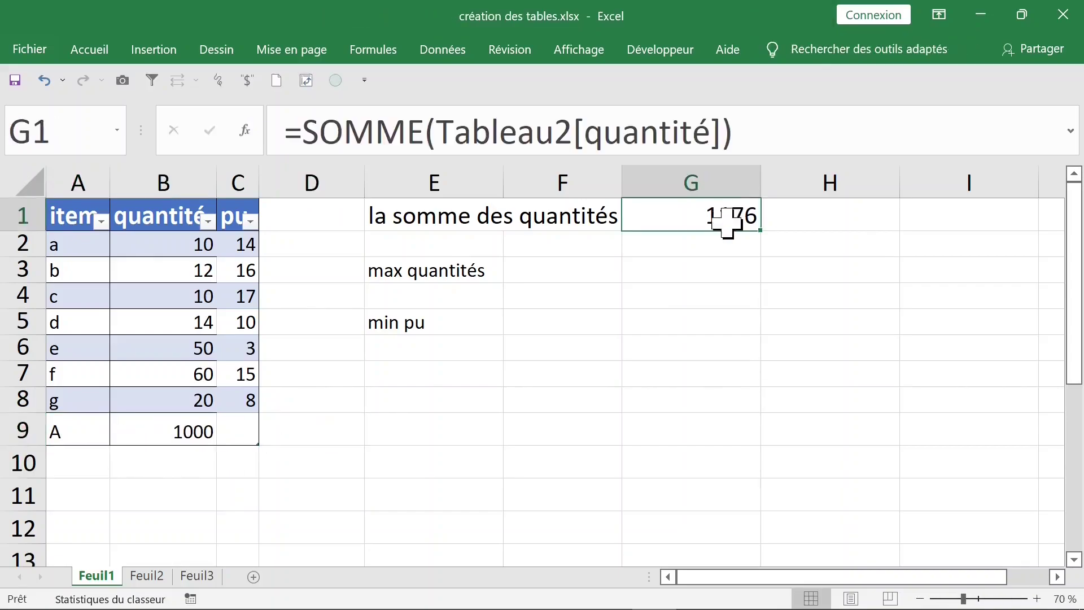
pyautogui.doubleClick(693, 217)
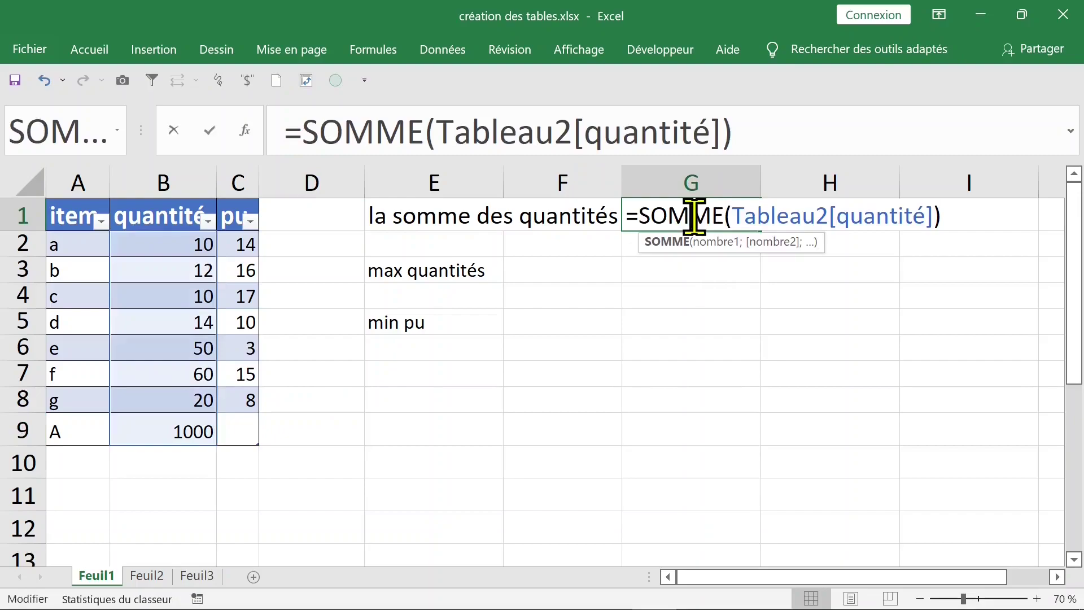
pyautogui.press('Return')
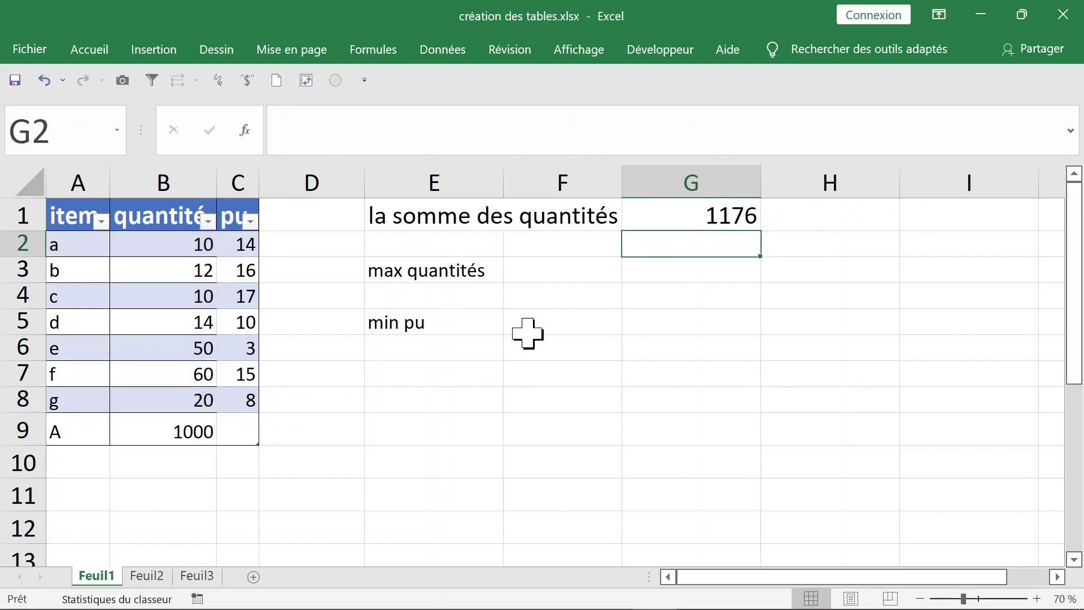
pyautogui.click(552, 324)
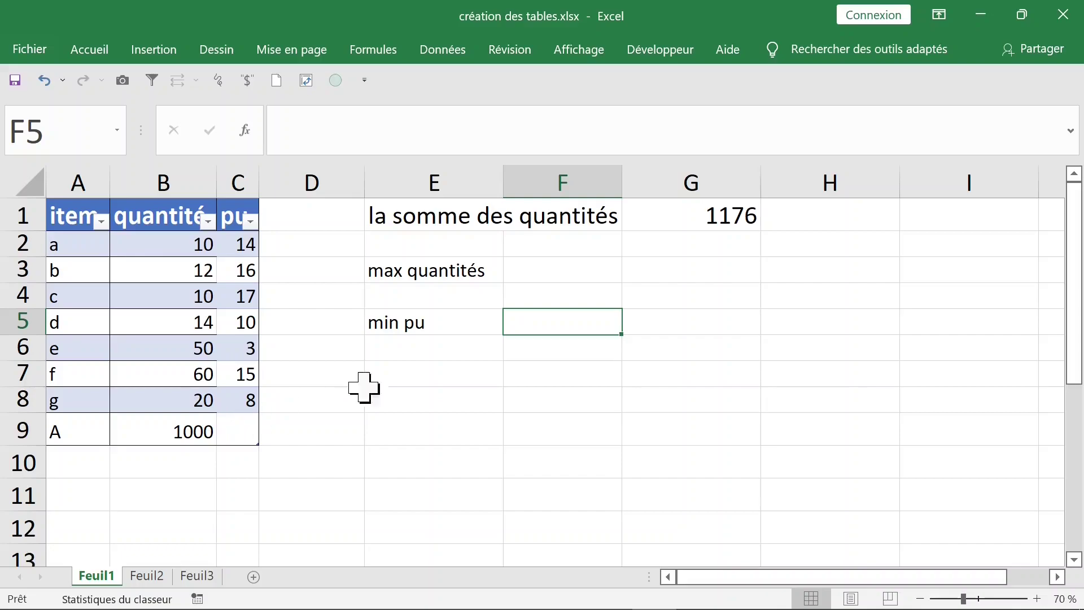
# Step: Enter =MAX(Tableau2[quantité]) in G3, showing the largest quantity 1000
pyautogui.click(689, 266)
pyautogui.write('=ma')
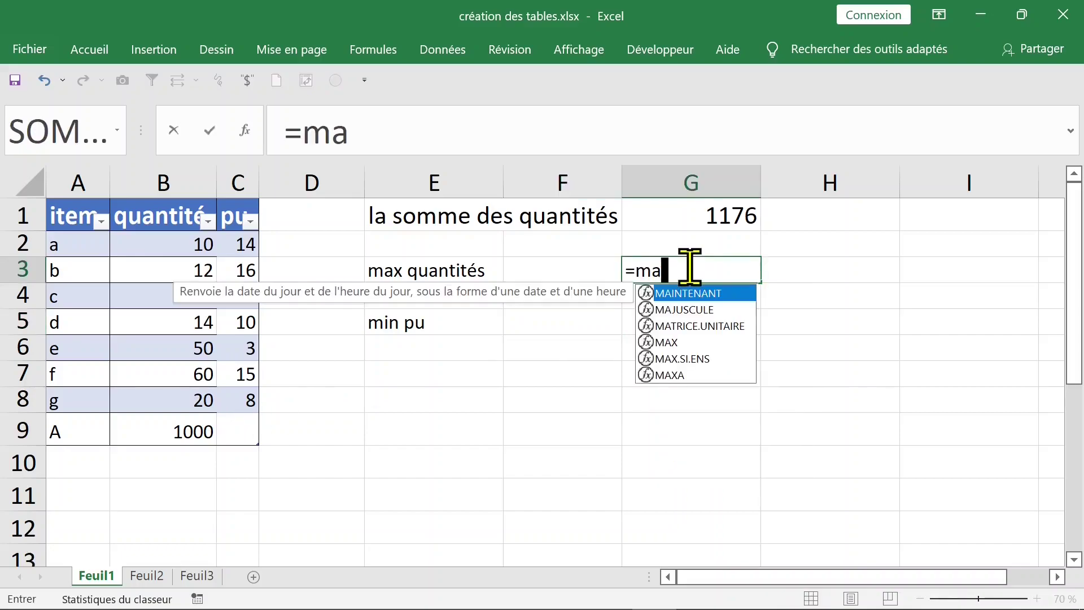
pyautogui.write('x')
pyautogui.press('Tab')
pyautogui.click(163, 196)
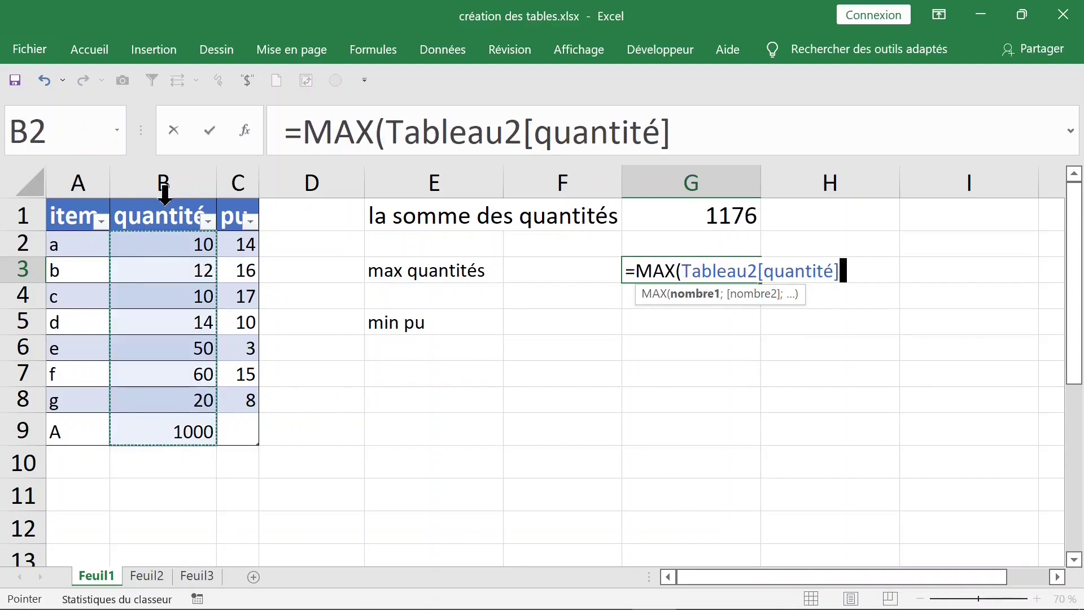
pyautogui.press('Return')
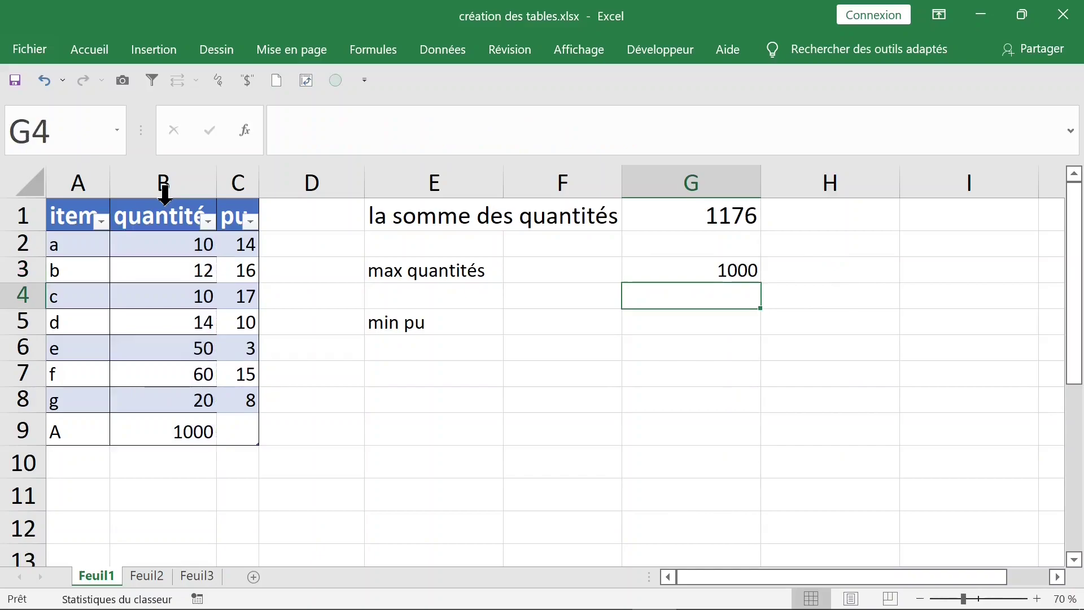
# Step: Enter =MIN(Tableau2[pu]) in G5 to show the lowest unit price, 3
pyautogui.click(421, 330)
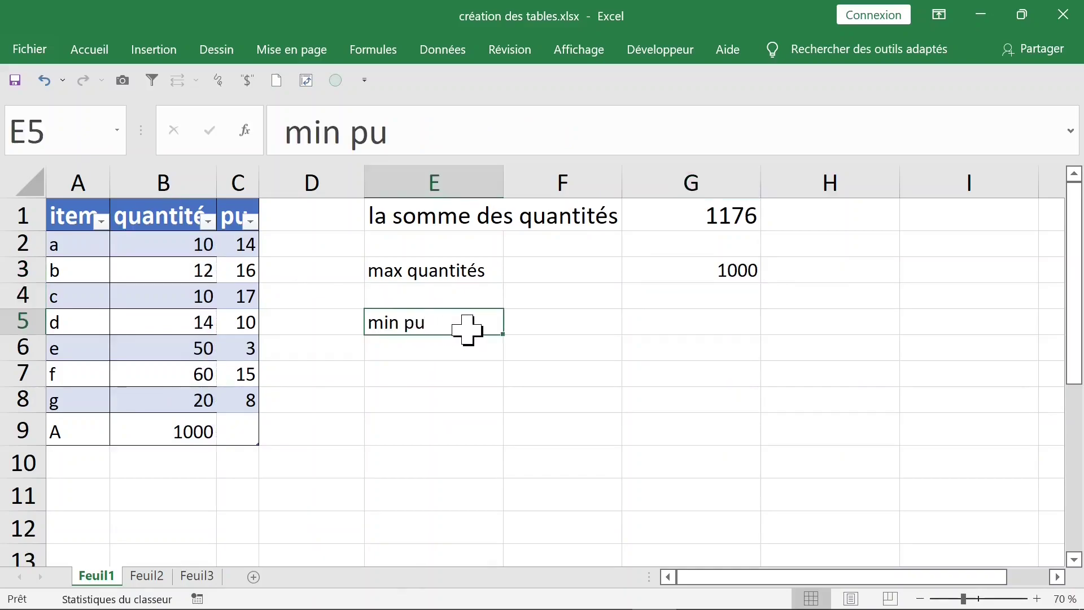
pyautogui.click(661, 322)
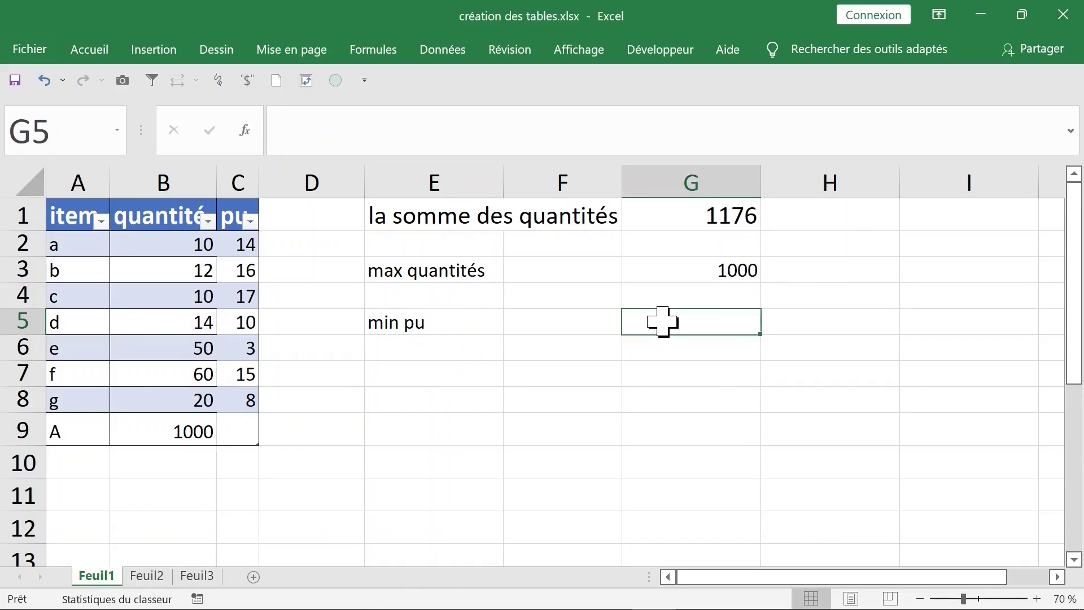
pyautogui.write('=')
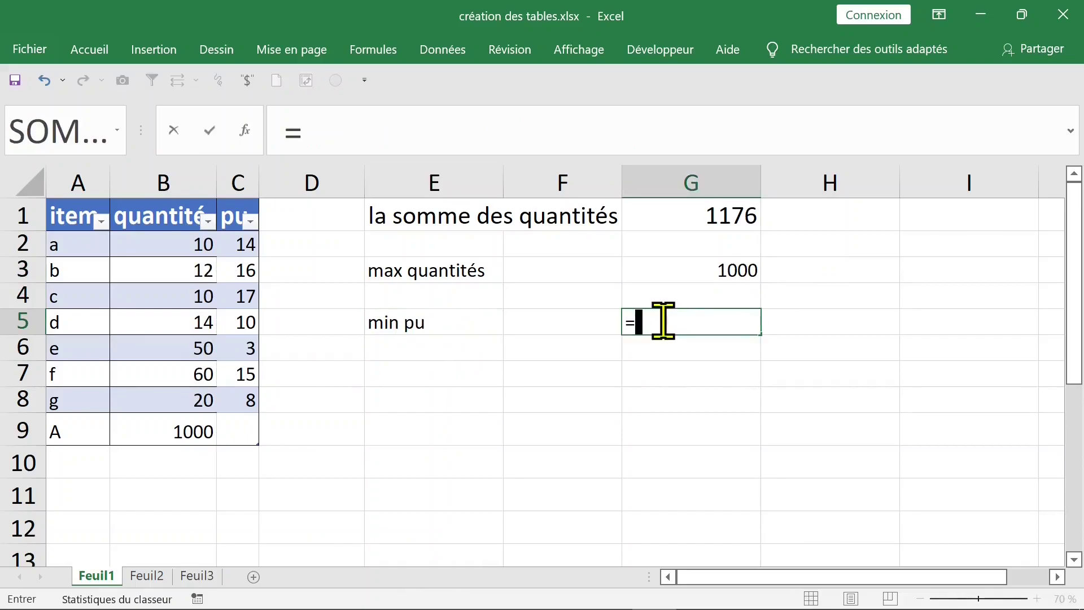
pyautogui.write('min')
pyautogui.press('Tab')
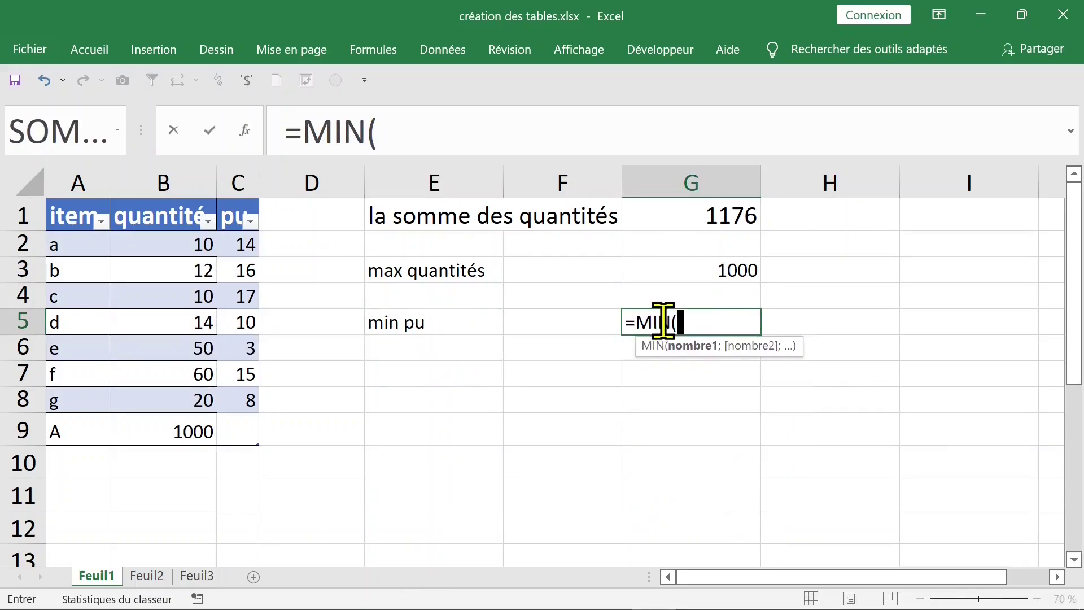
pyautogui.click(234, 201)
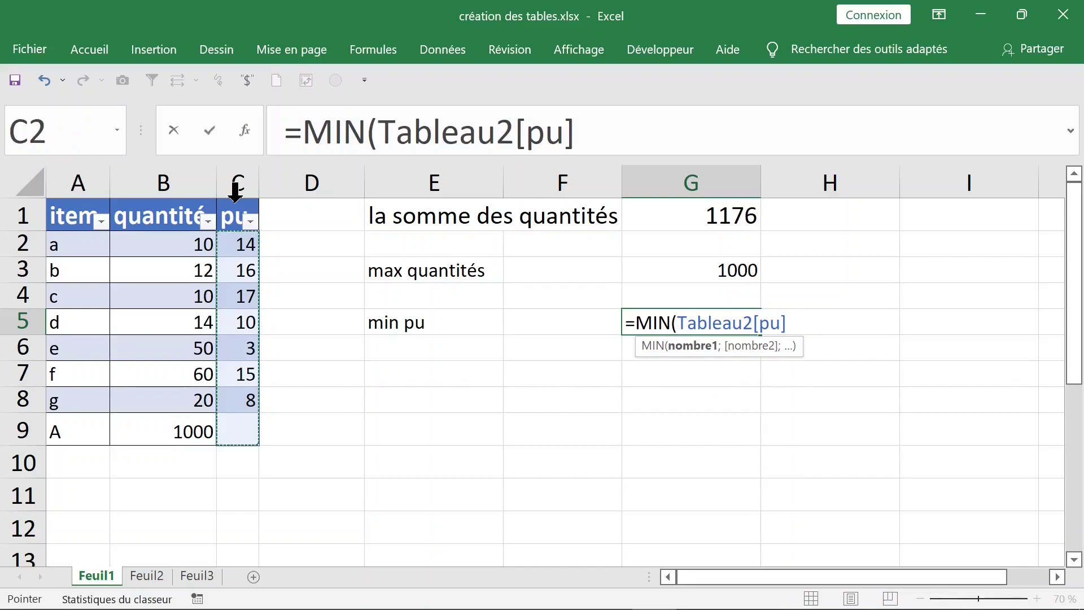
pyautogui.write(')')
pyautogui.press('Return')
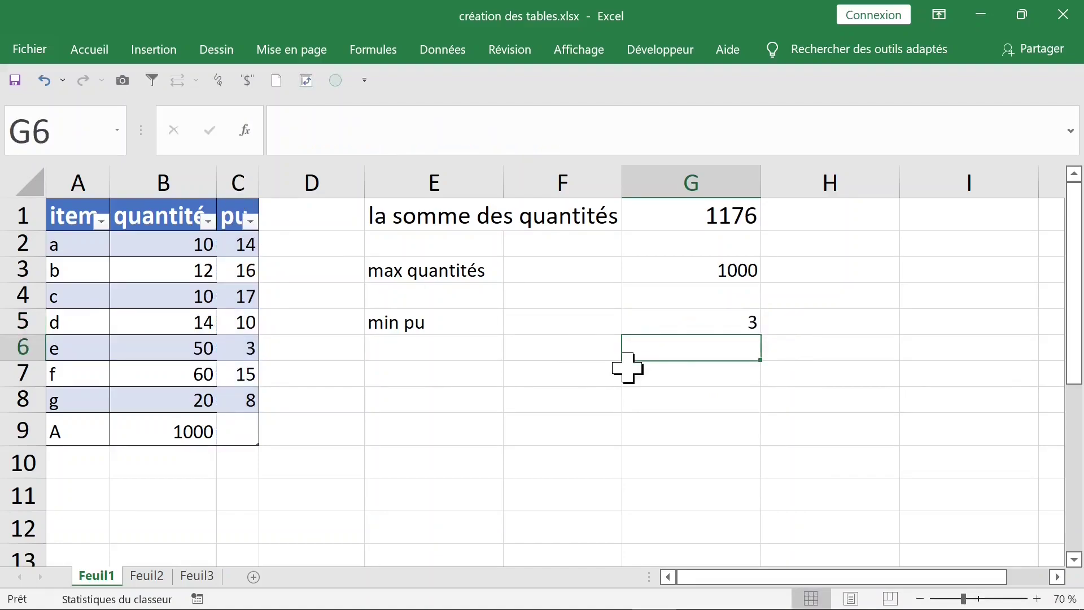
pyautogui.click(691, 322)
pyautogui.click(237, 429)
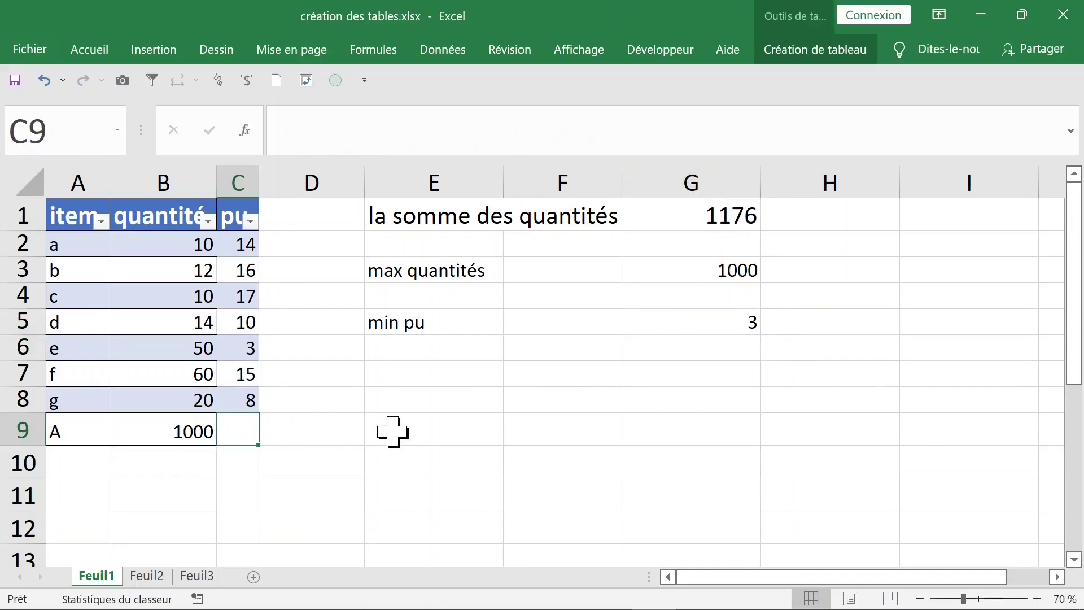
# Step: Give row A a pu of 1 and check the min pu formula
pyautogui.write('1')
pyautogui.press('Return')
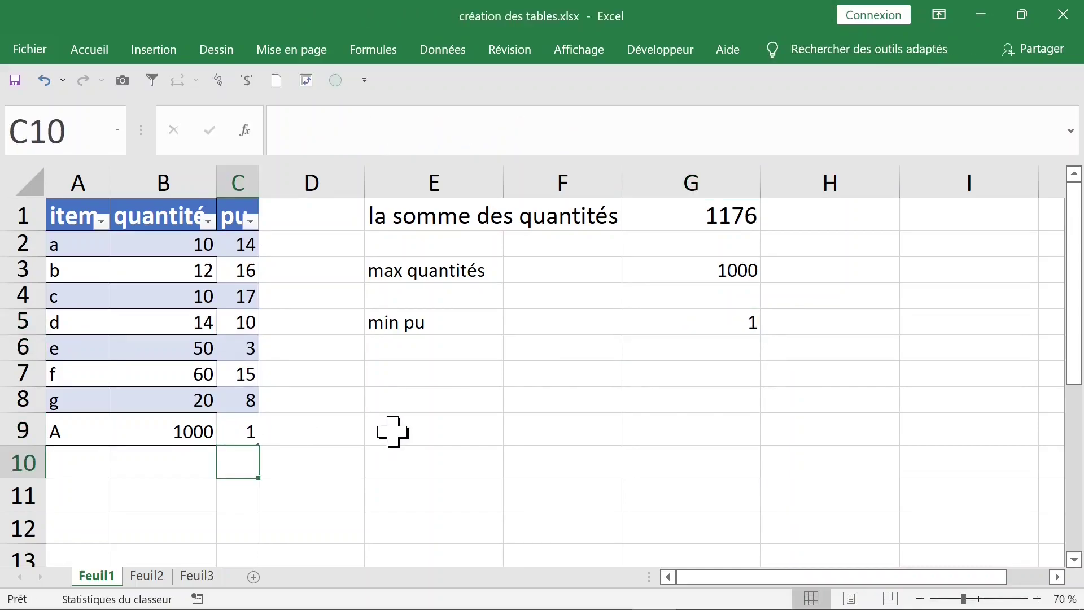
pyautogui.click(687, 321)
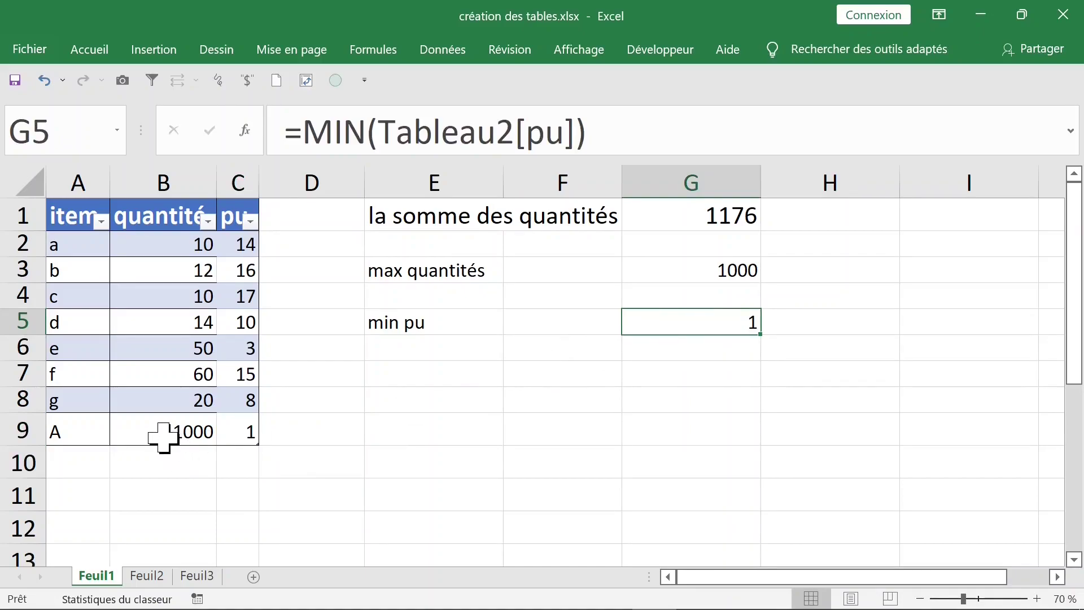
# Step: Add row B with quantité 2500 and pu 0,8, then review summaries 3676, 2500, 0,8
pyautogui.click(92, 460)
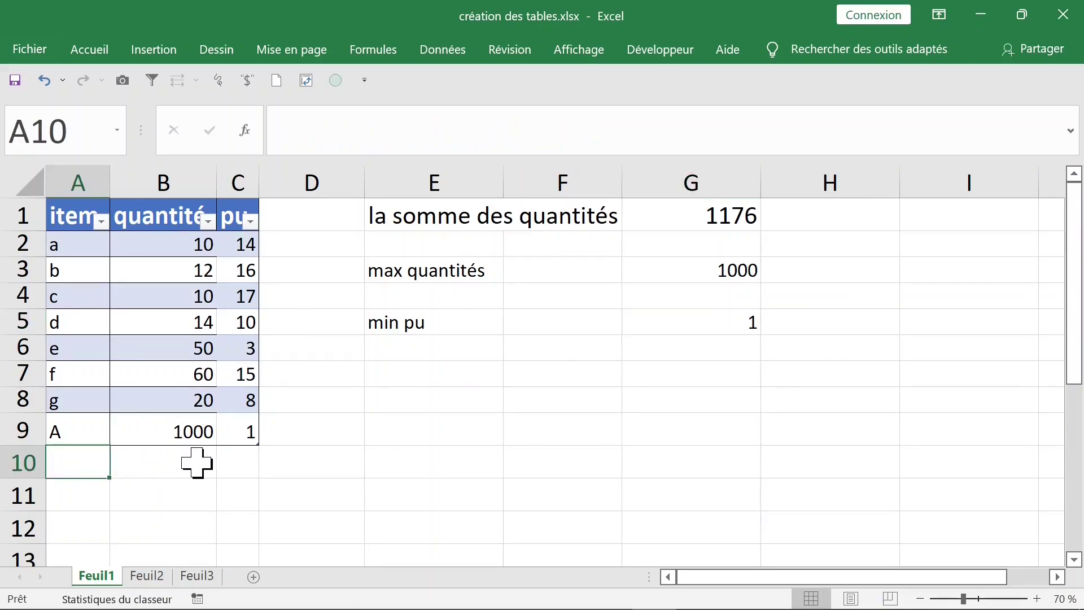
pyautogui.write('B')
pyautogui.click(197, 462)
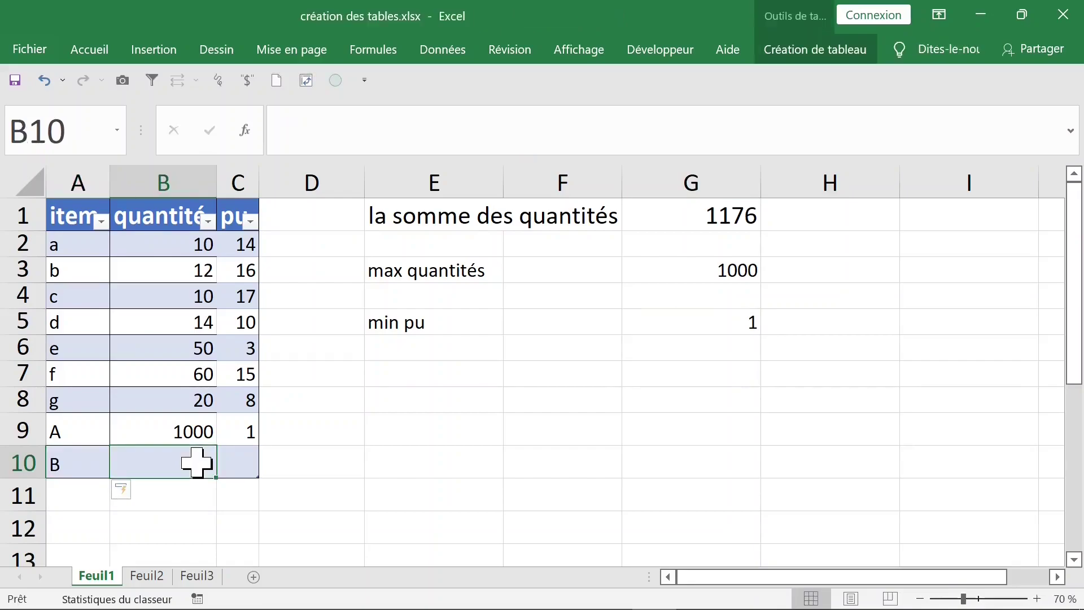
pyautogui.write('2500')
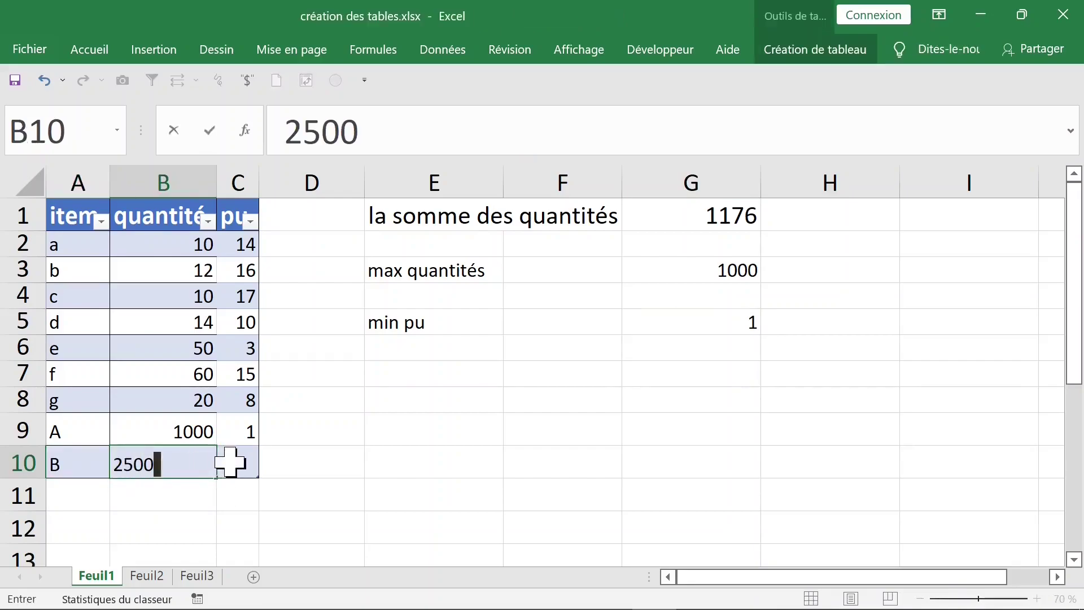
pyautogui.click(237, 462)
pyautogui.write('0,')
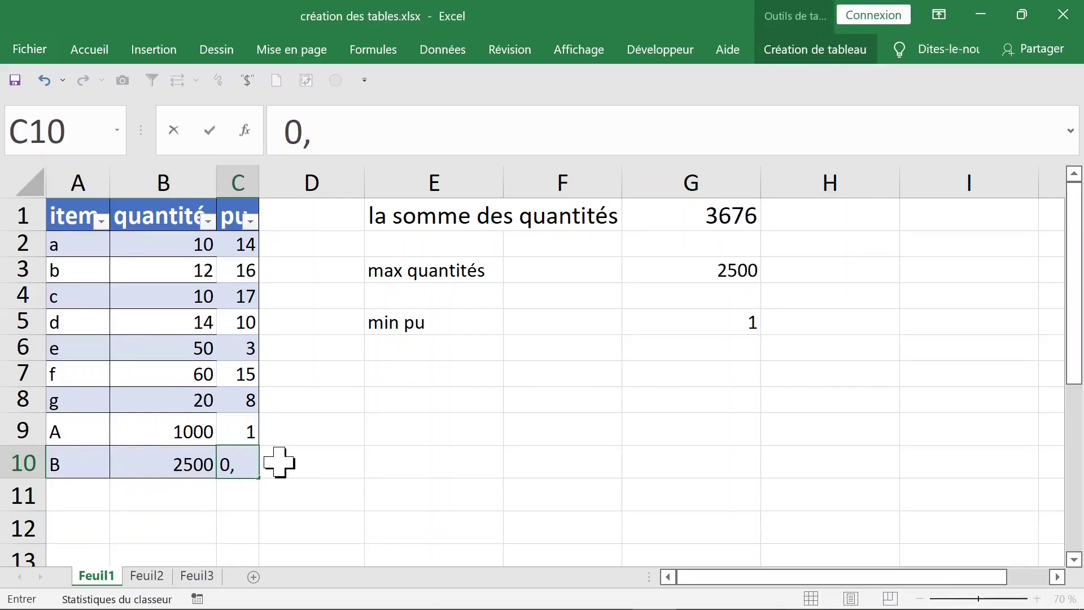
pyautogui.write('8')
pyautogui.press('Return')
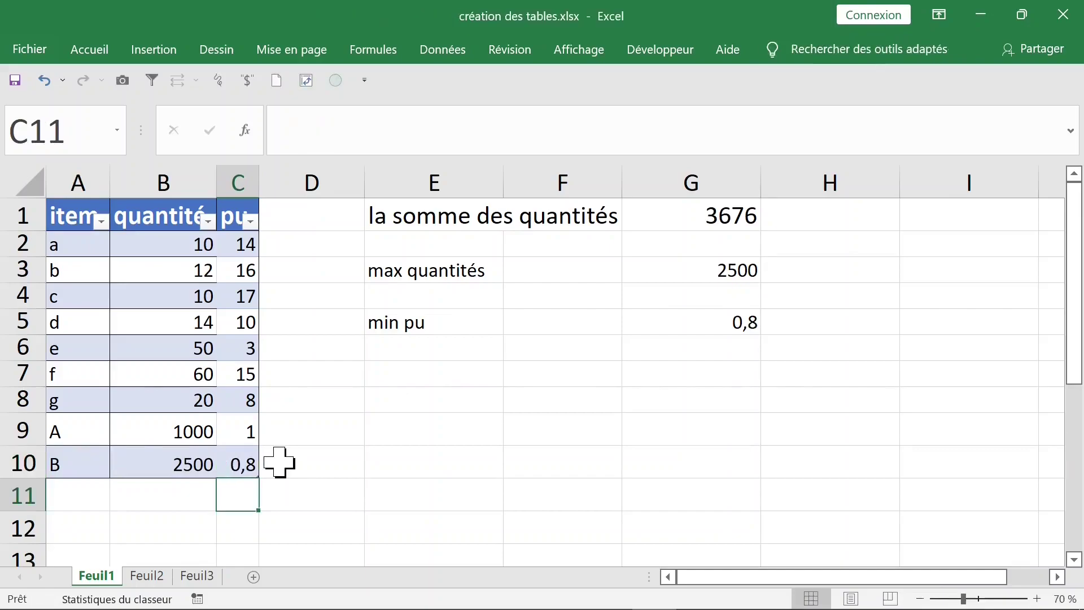
pyautogui.click(715, 321)
pyautogui.click(714, 213)
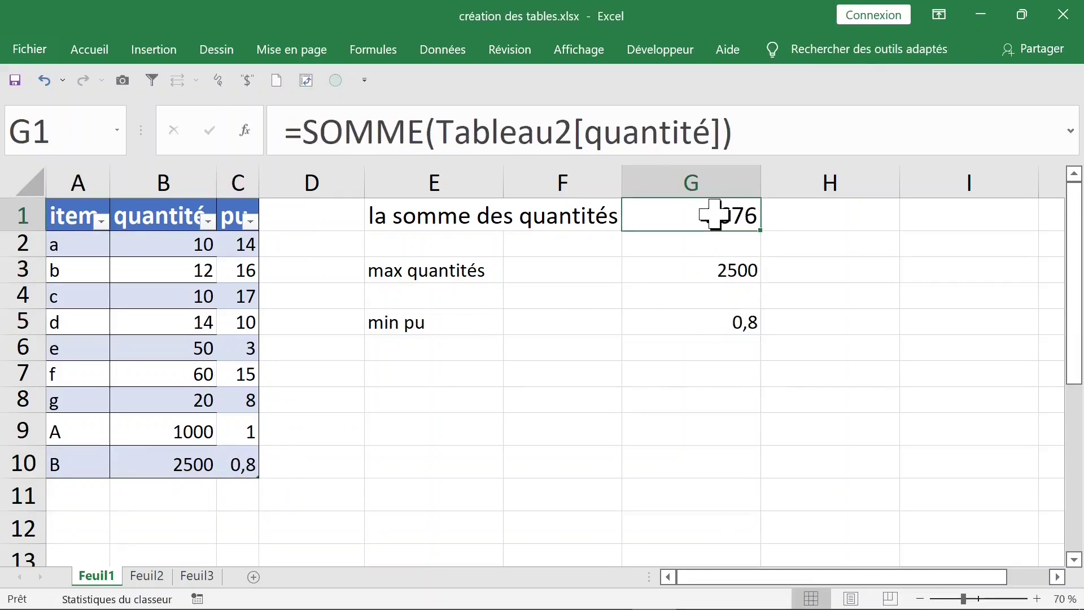
pyautogui.click(231, 431)
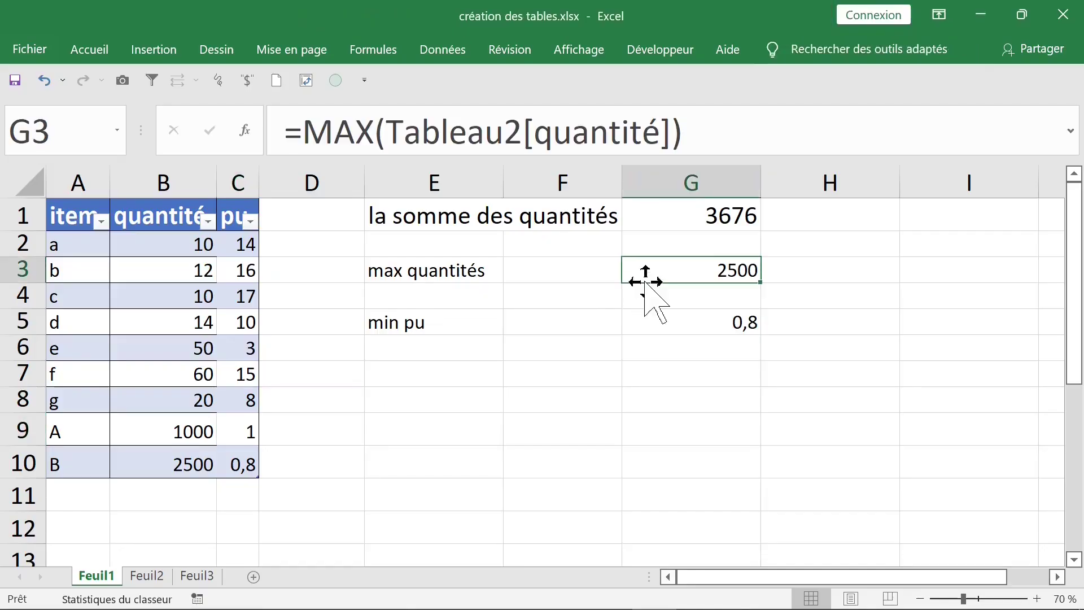
pyautogui.click(346, 213)
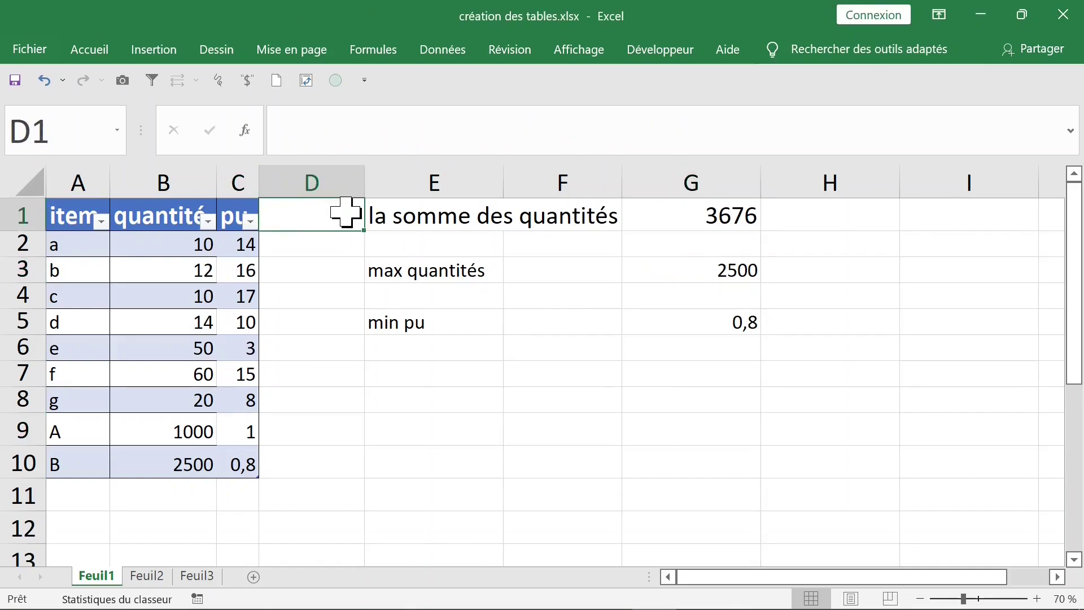
# Step: Add a prix header in D1, extending the table by one column
pyautogui.write('q')
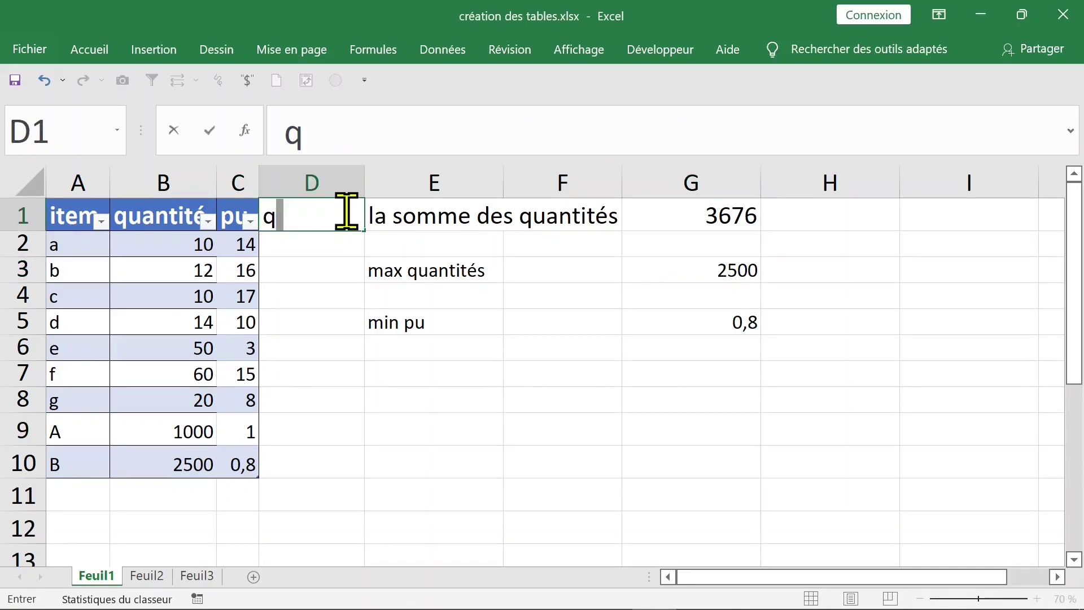
pyautogui.press('BackSpace')
pyautogui.write('prix')
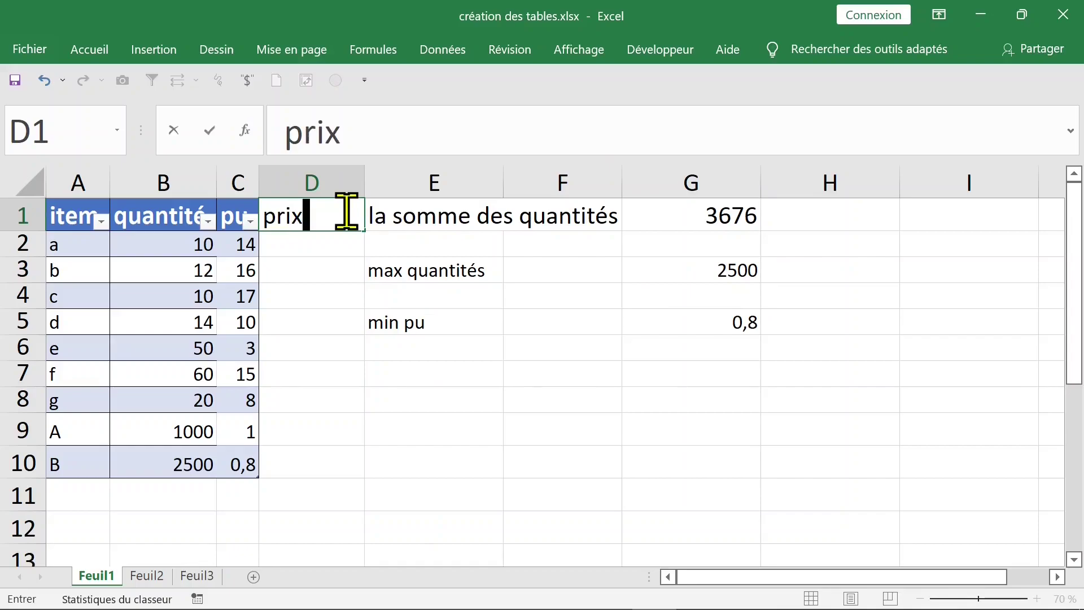
pyautogui.click(306, 249)
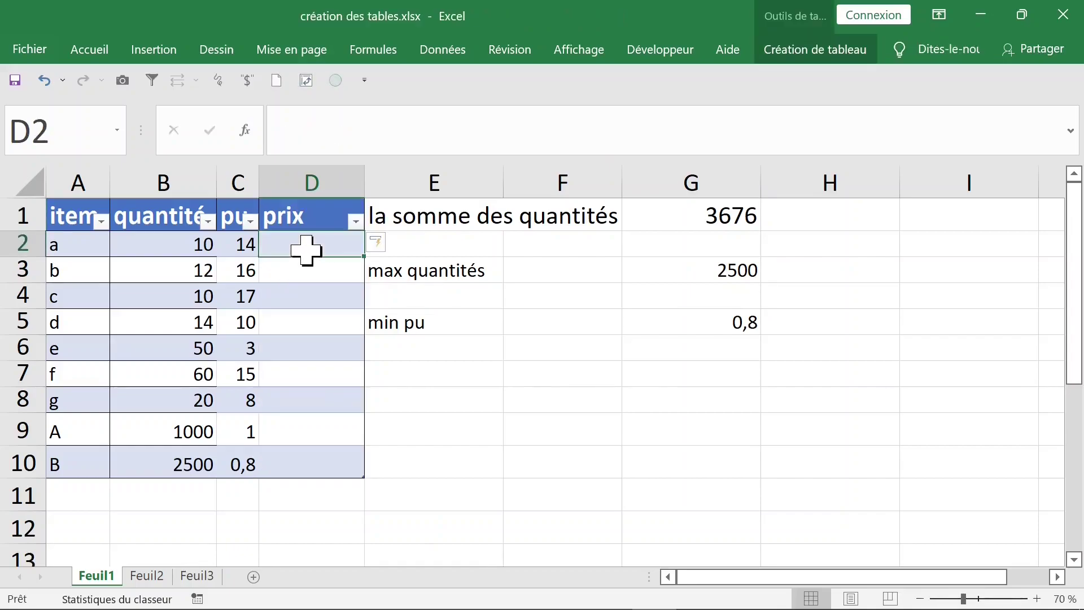
pyautogui.write('=')
pyautogui.click(185, 246)
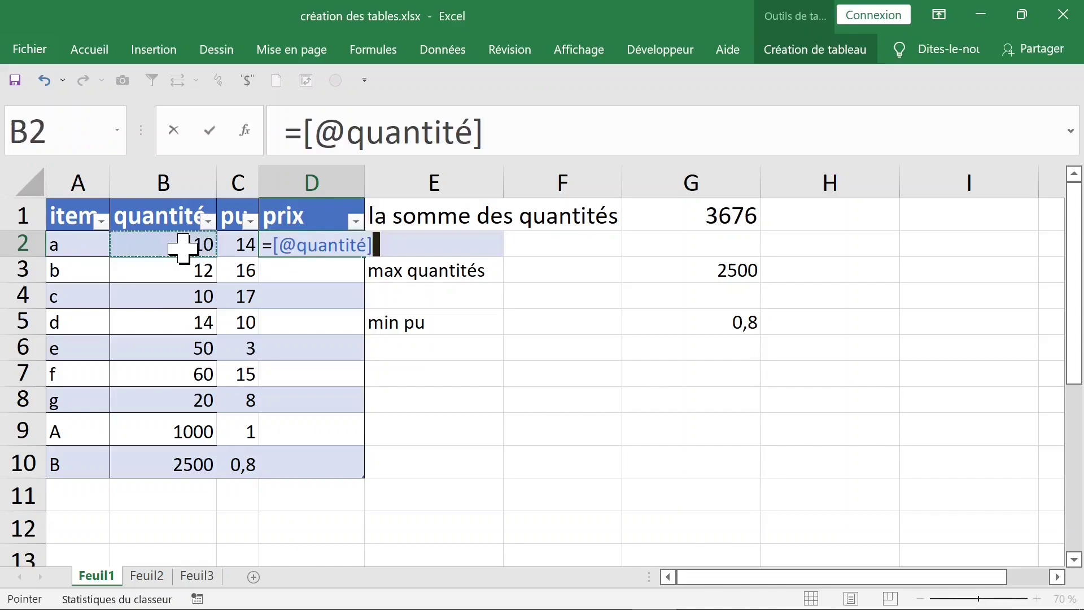
pyautogui.write('*')
pyautogui.click(242, 244)
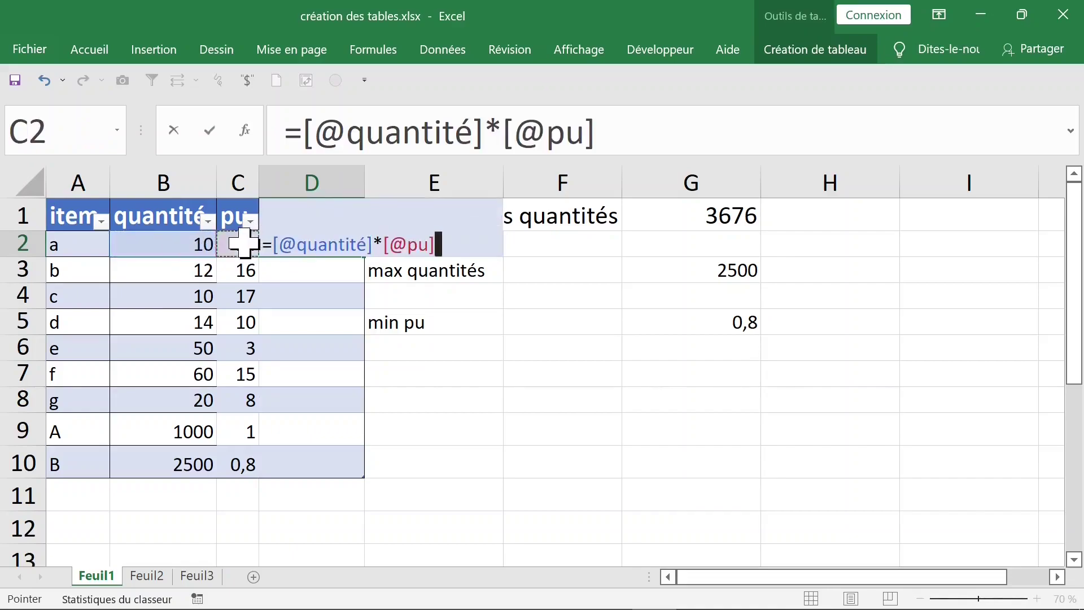
pyautogui.press('Escape')
pyautogui.write('=')
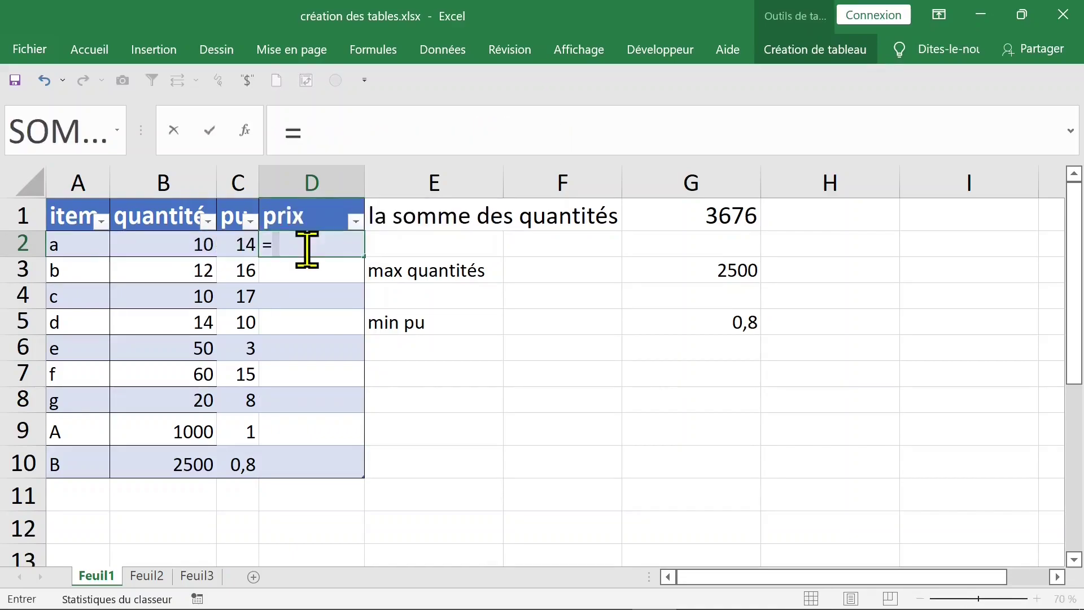
pyautogui.click(183, 247)
pyautogui.write('*')
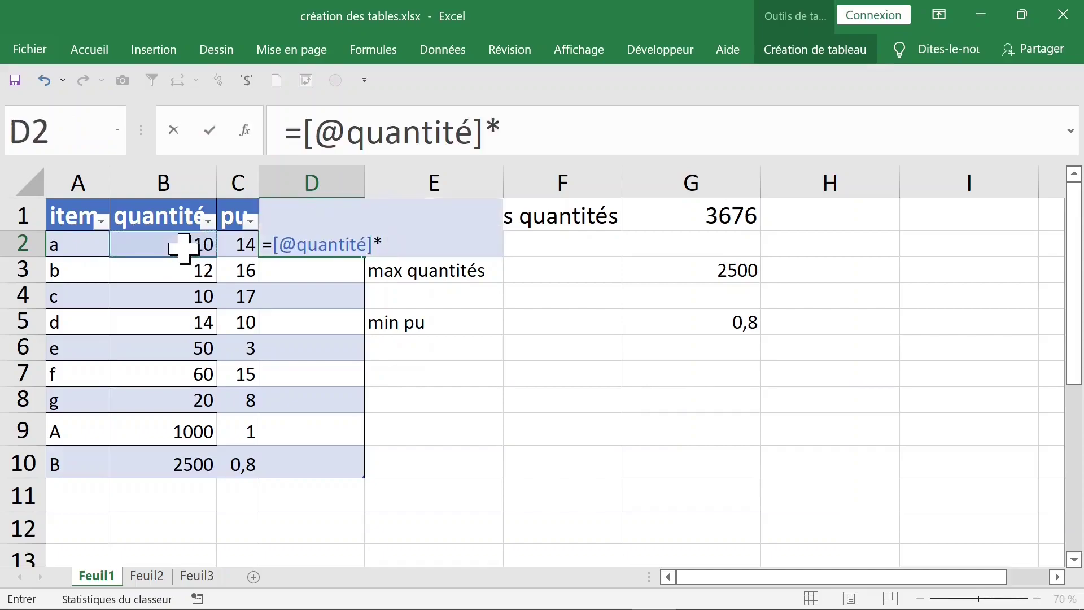
pyautogui.click(244, 242)
pyautogui.press('Return')
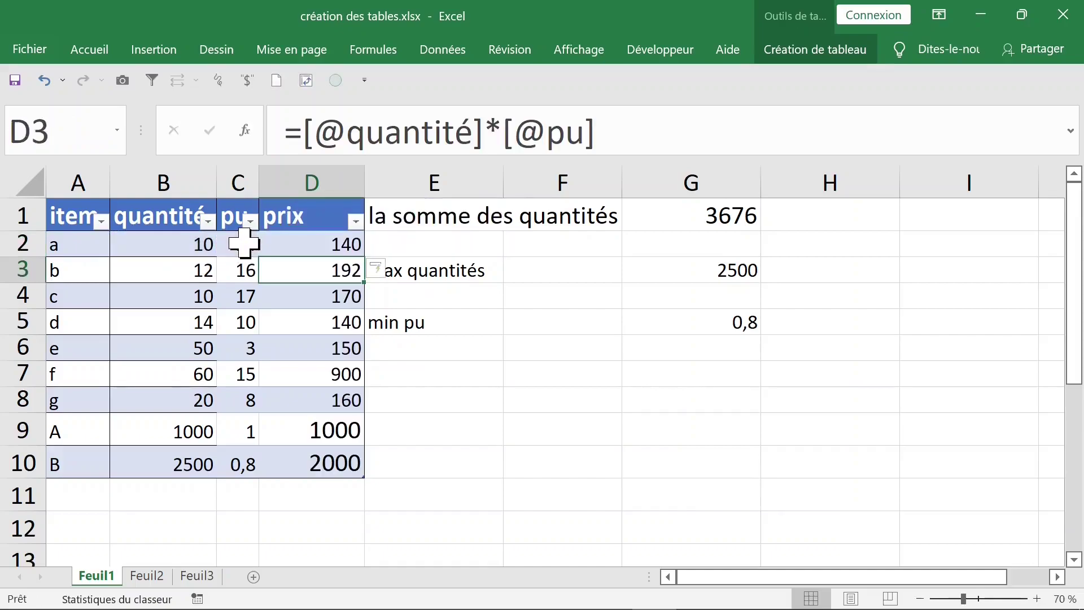
pyautogui.click(555, 323)
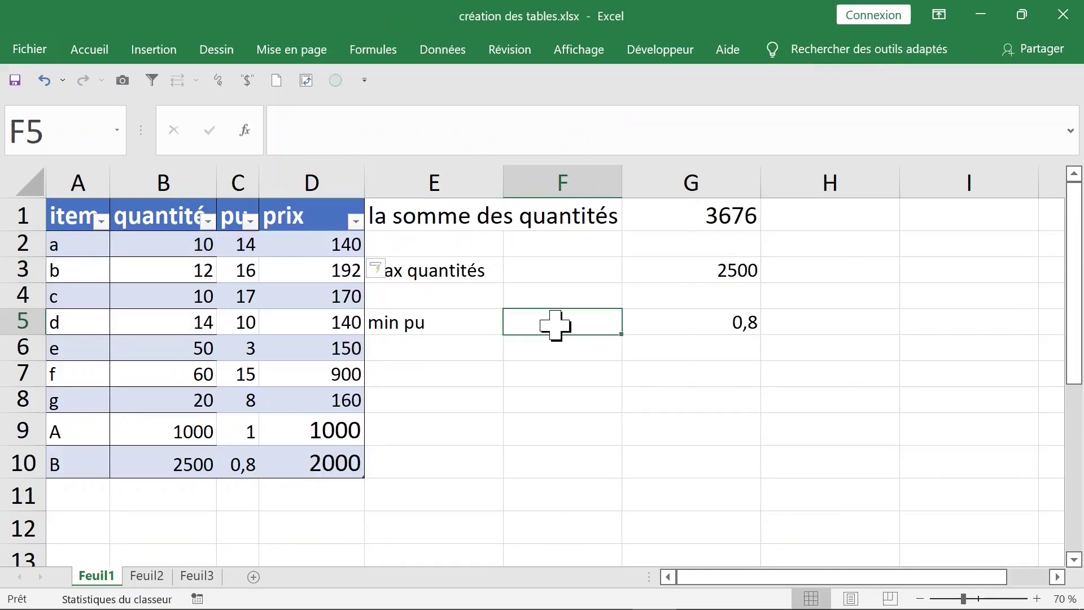
pyautogui.click(316, 270)
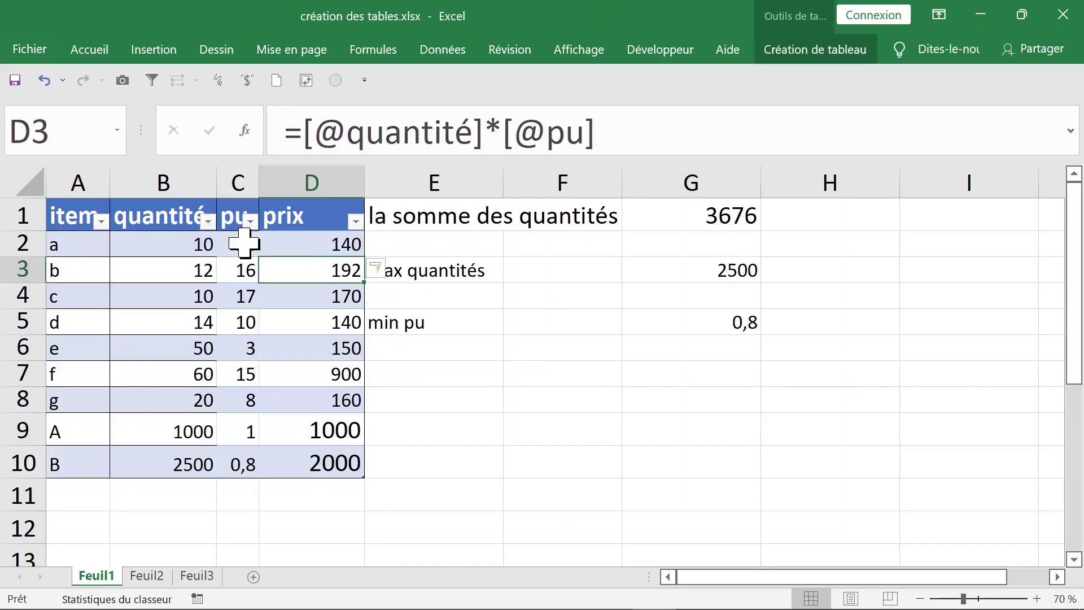
pyautogui.click(554, 324)
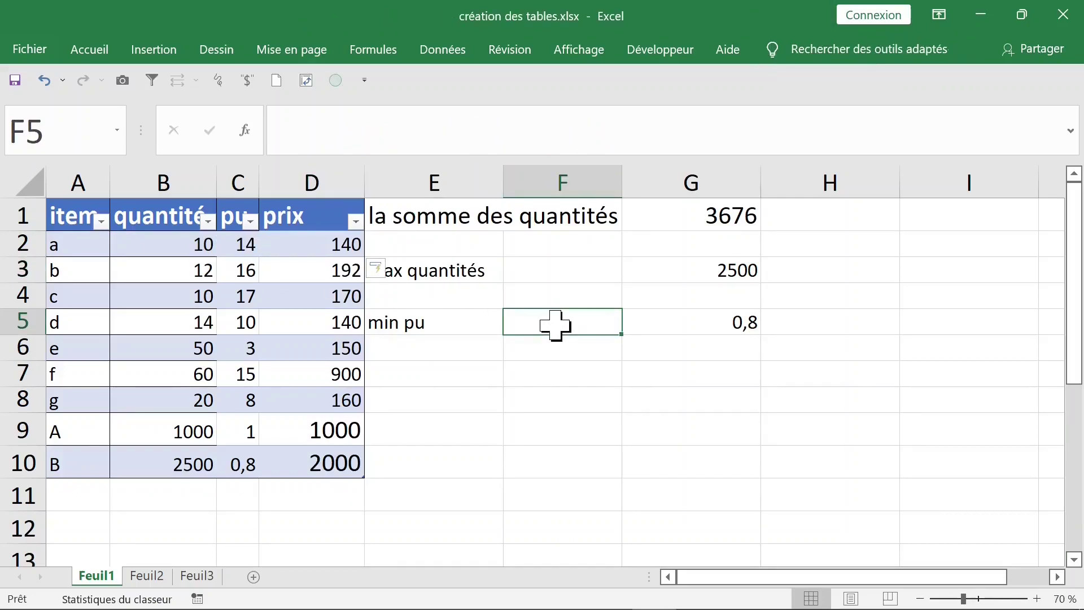